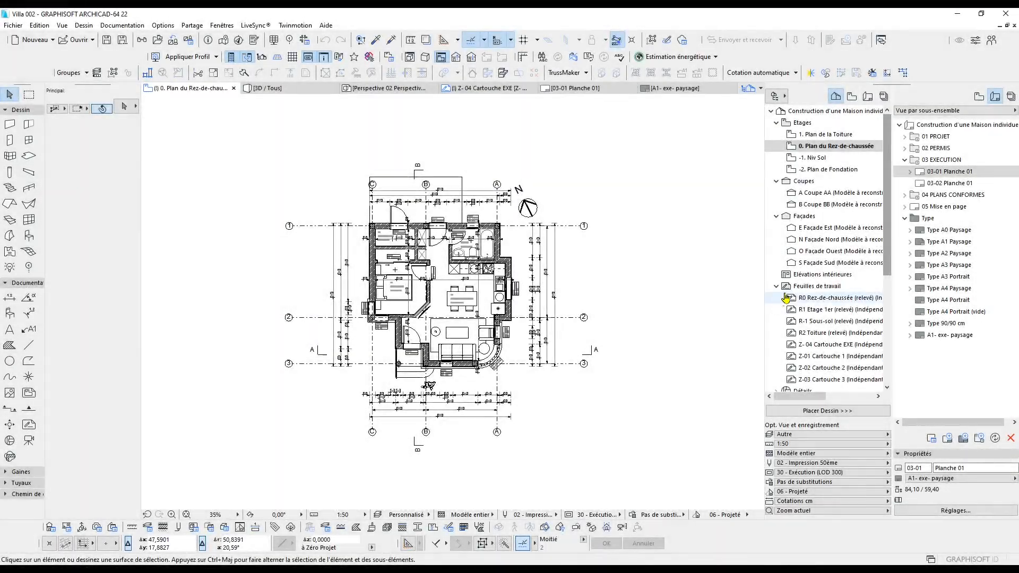
Step: Create an independent worksheet with reference ID Z- 05, named Plan topographique
left_click(796, 287)
right_click(796, 287)
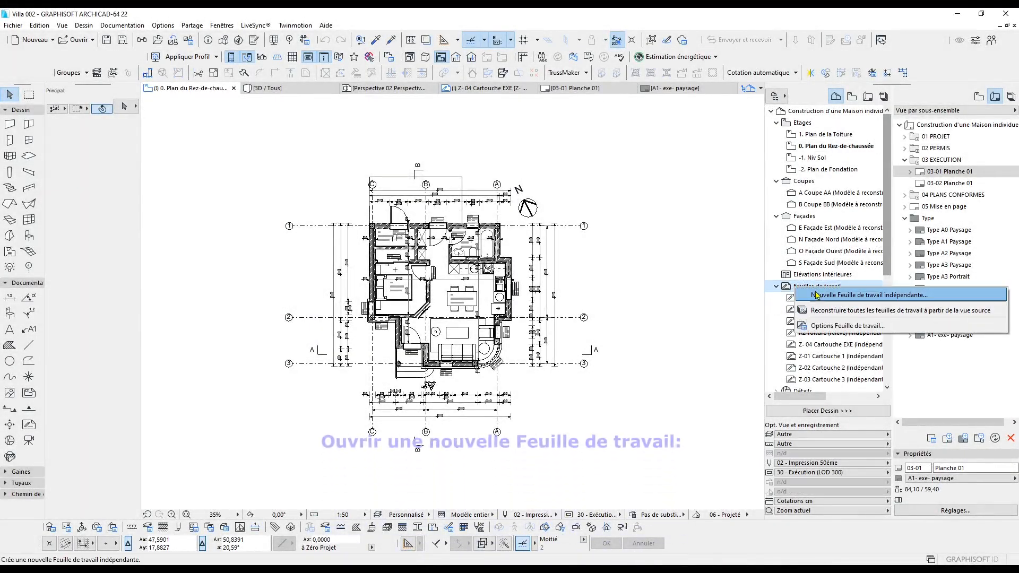
left_click(839, 295)
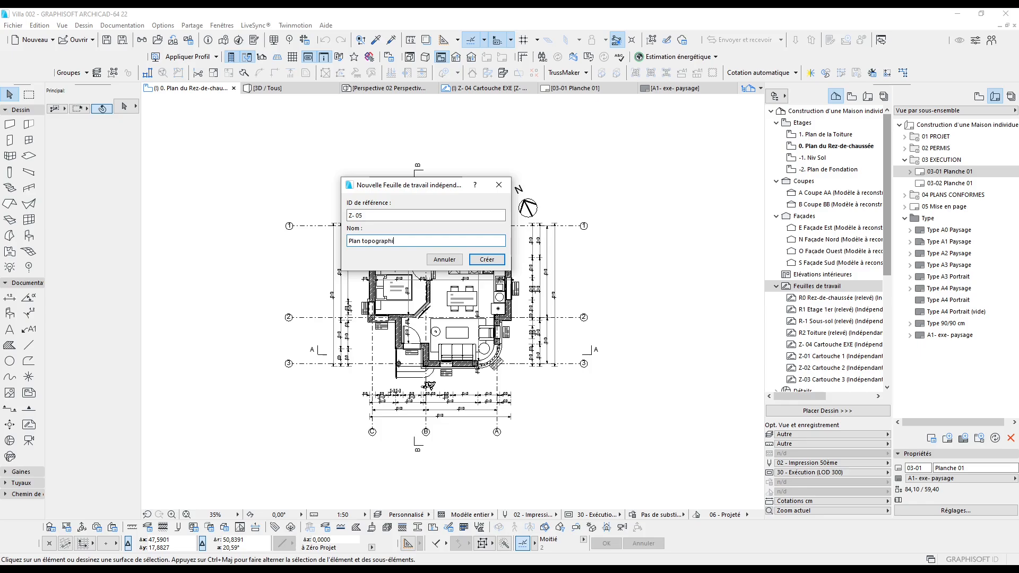
left_click(487, 260)
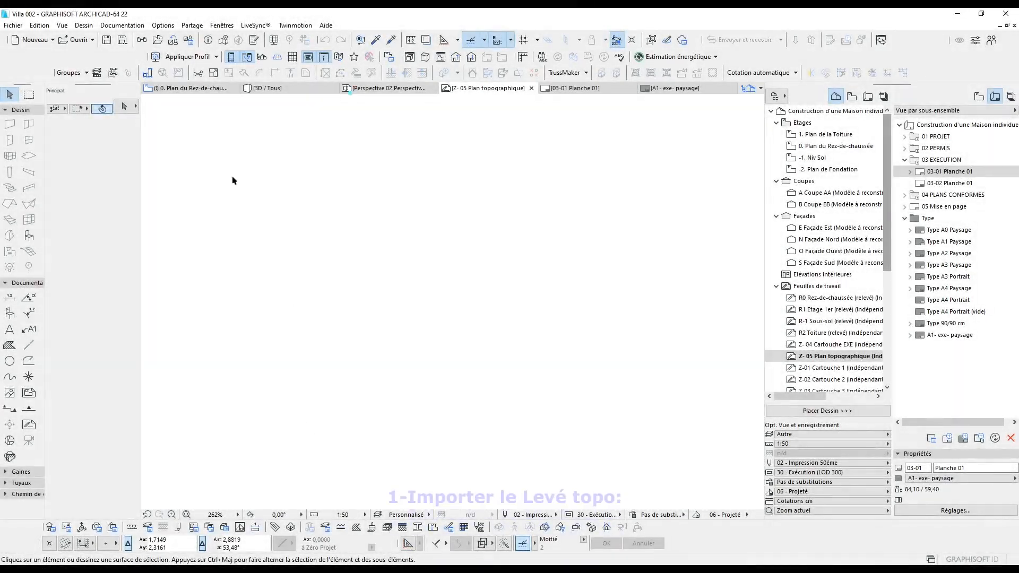
Step: Choose the Levé topo DWG for merging its model space content into the worksheet, ignoring all missing SHX fonts
left_click(14, 26)
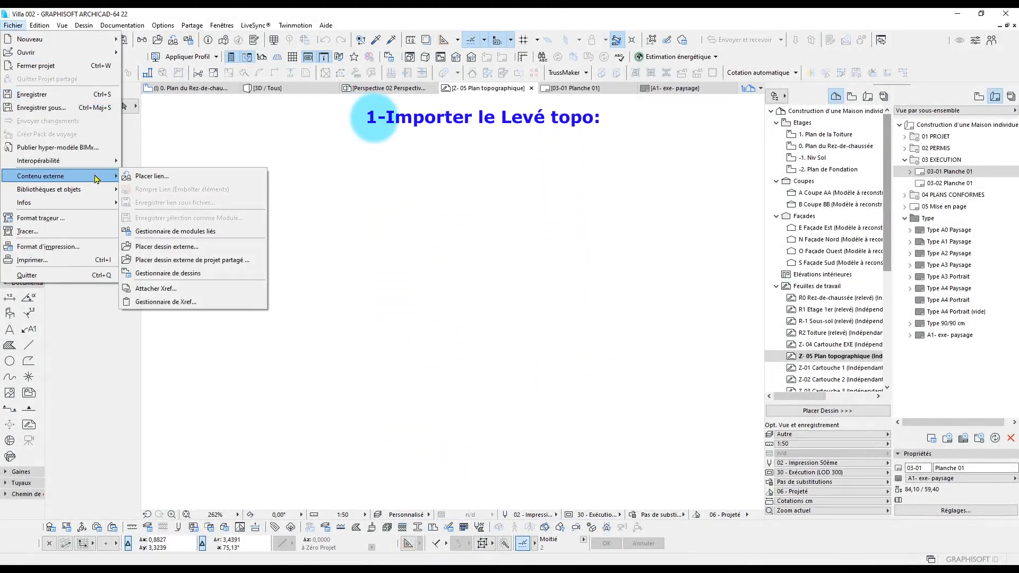
mouse_move(97, 166)
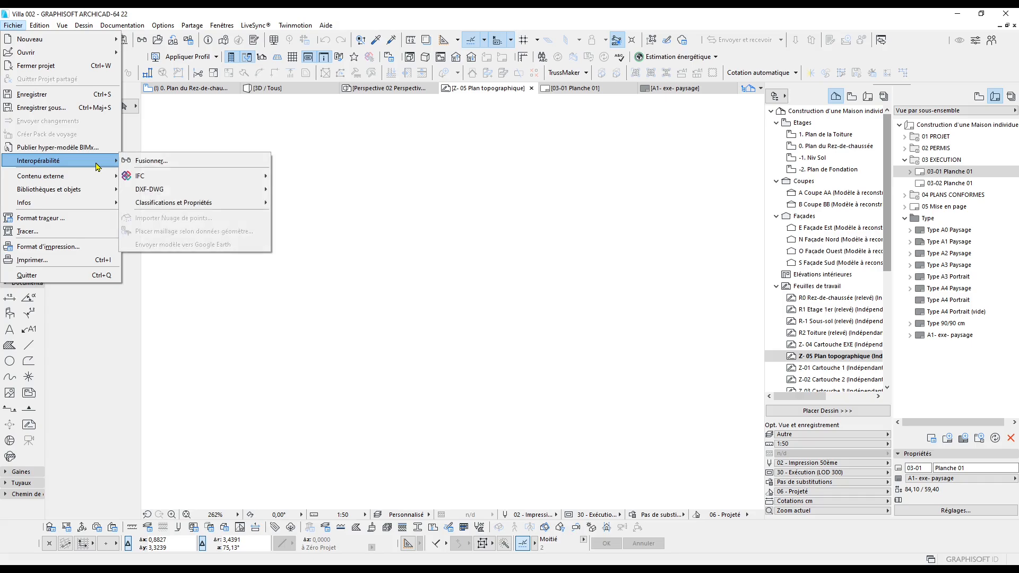
left_click(133, 162)
left_click(610, 243)
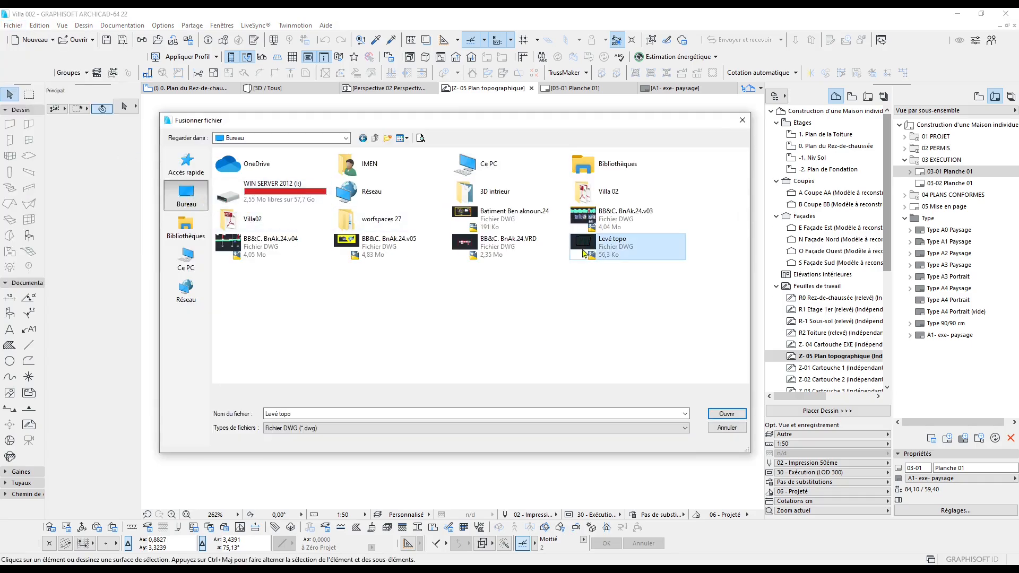
left_click(725, 414)
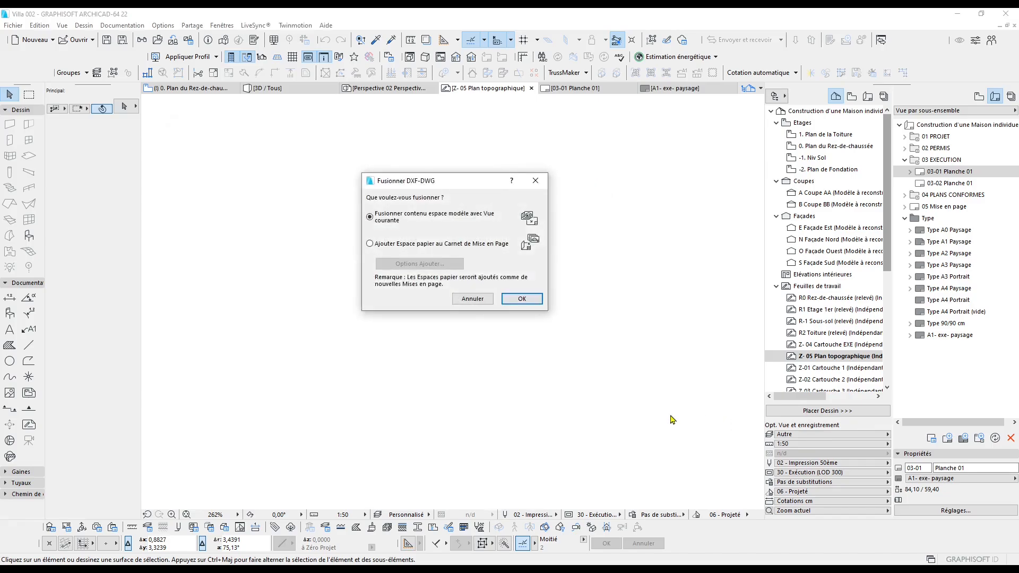
left_click(517, 301)
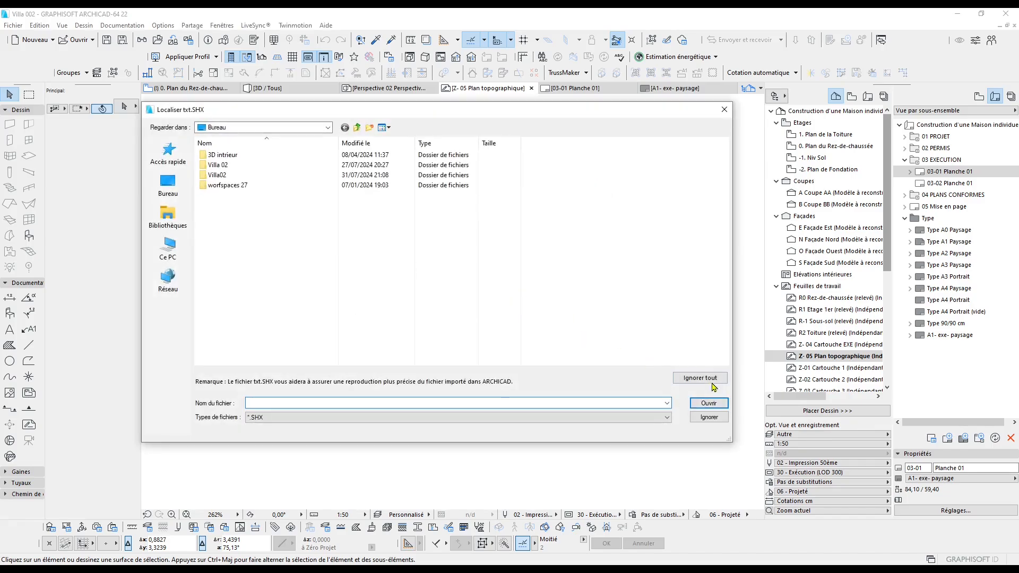
left_click(708, 380)
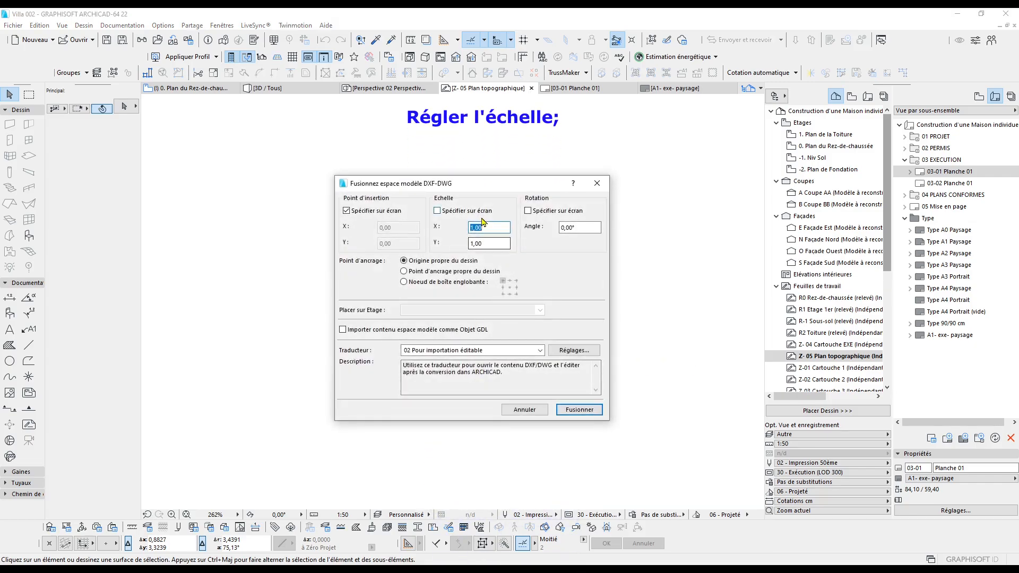
Step: Merge the drawing at a scale of 1000 in X and Y, place it on the worksheet and import all its layers
type("000")
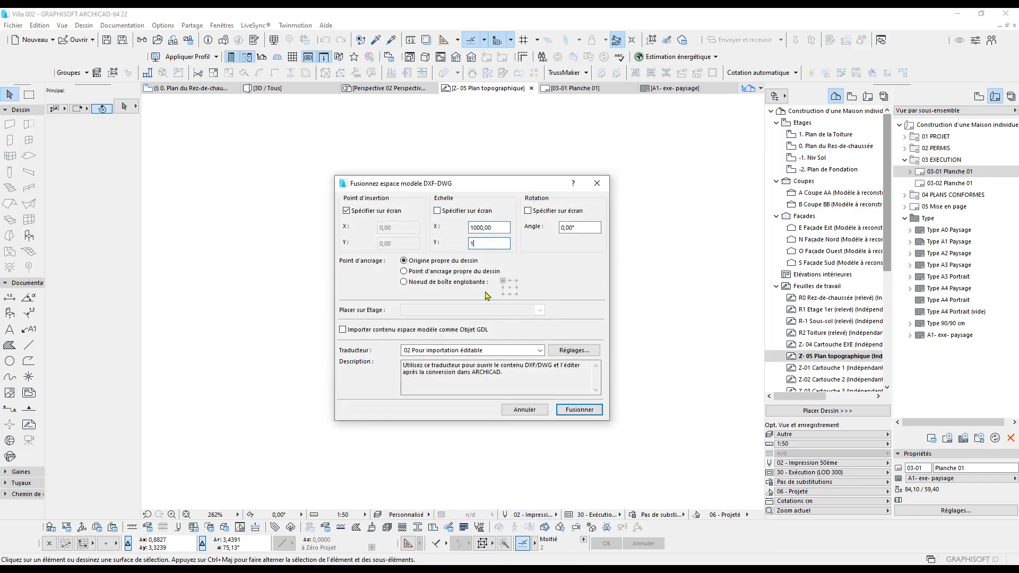
left_click(583, 411)
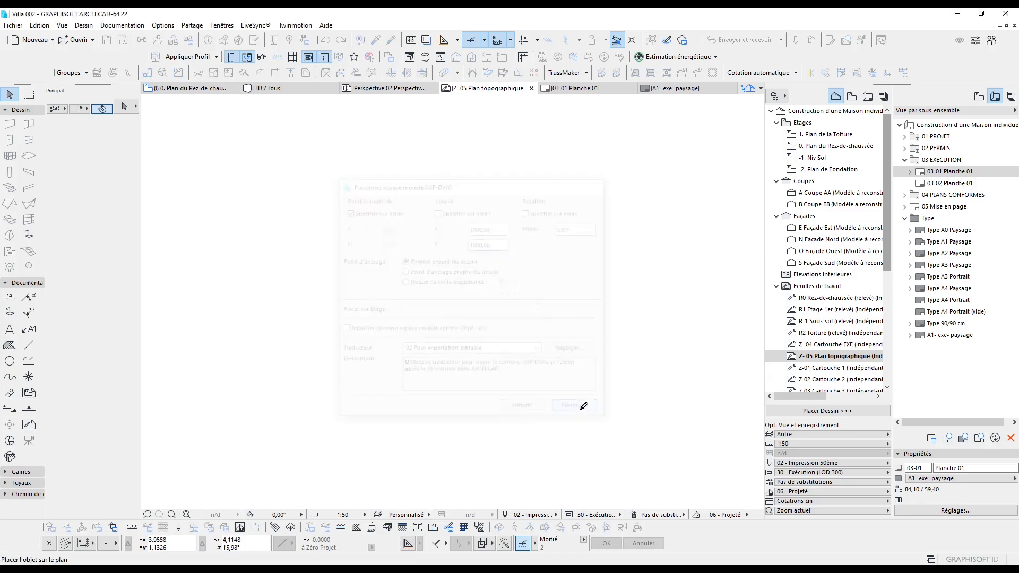
left_click(251, 445)
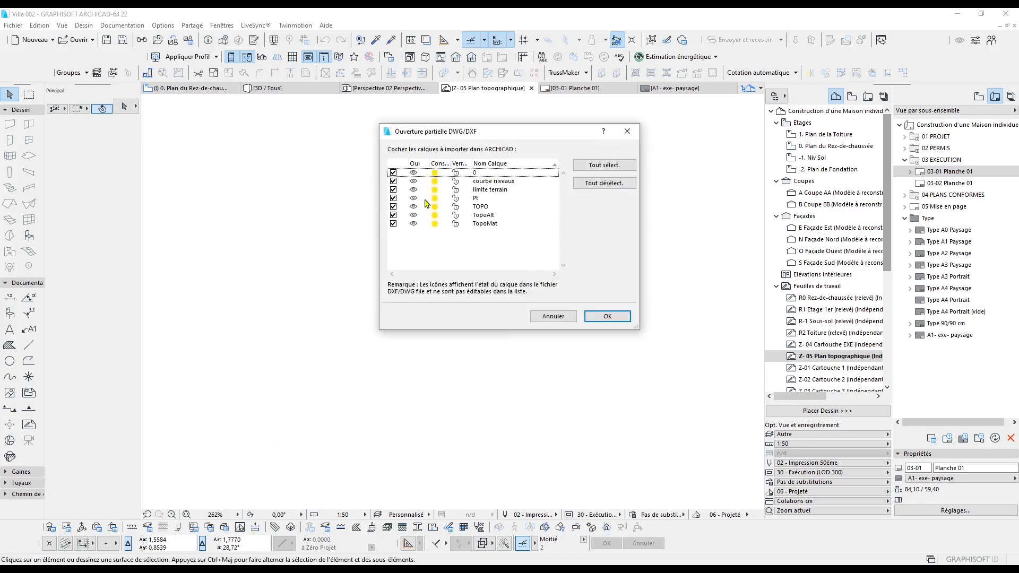
left_click(599, 316)
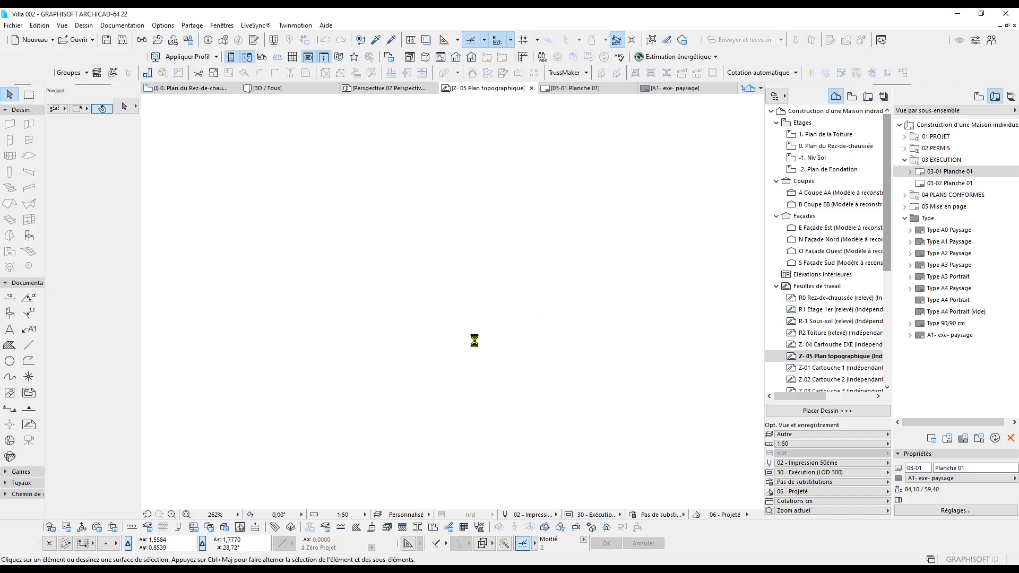
right_click(439, 365)
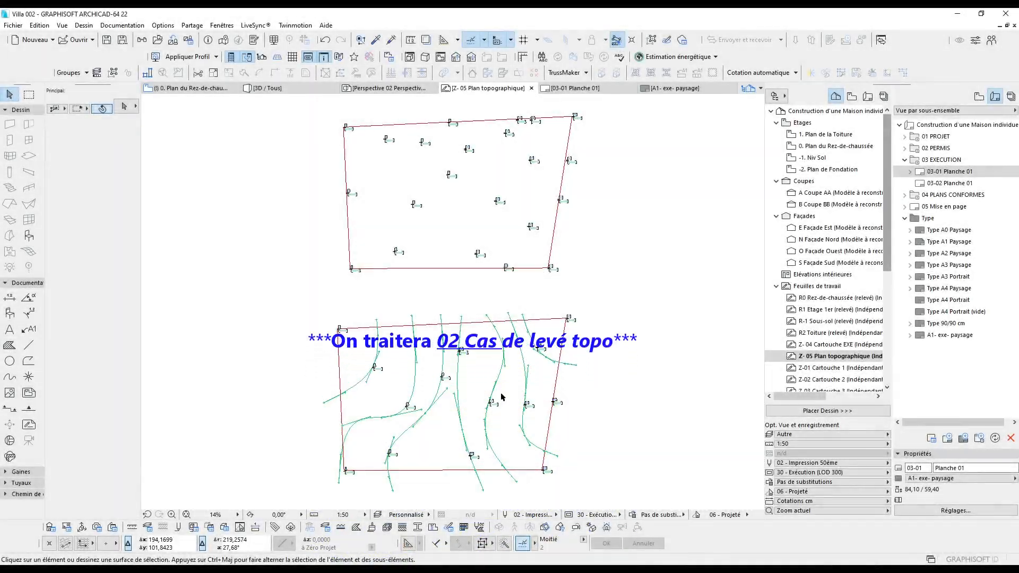
Step: Change the pen of all the survey's text labels to red pen 141
scroll(482, 398, "up", 7)
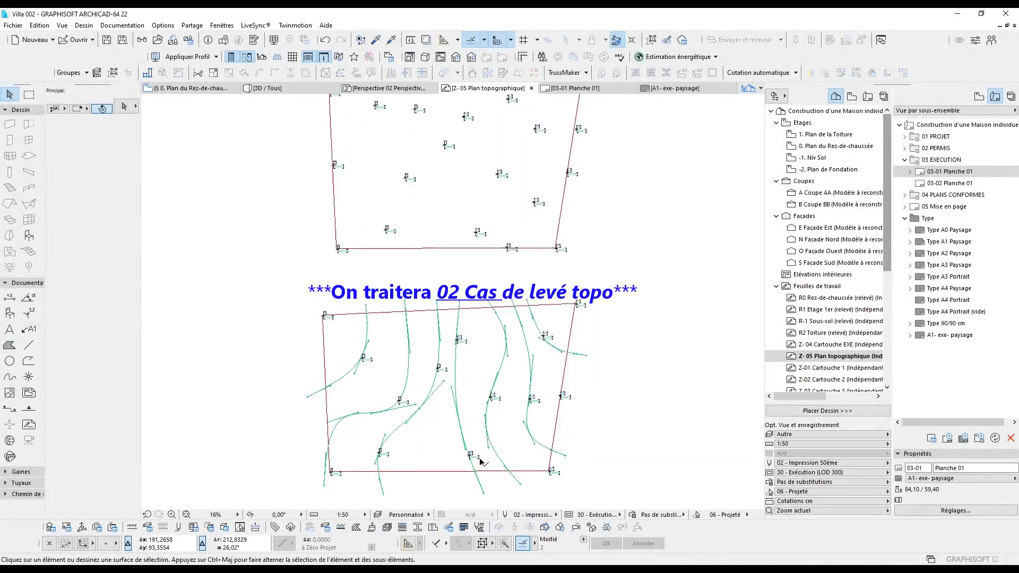
scroll(485, 469, "down", 3)
key("ctrl+a")
left_click(130, 314)
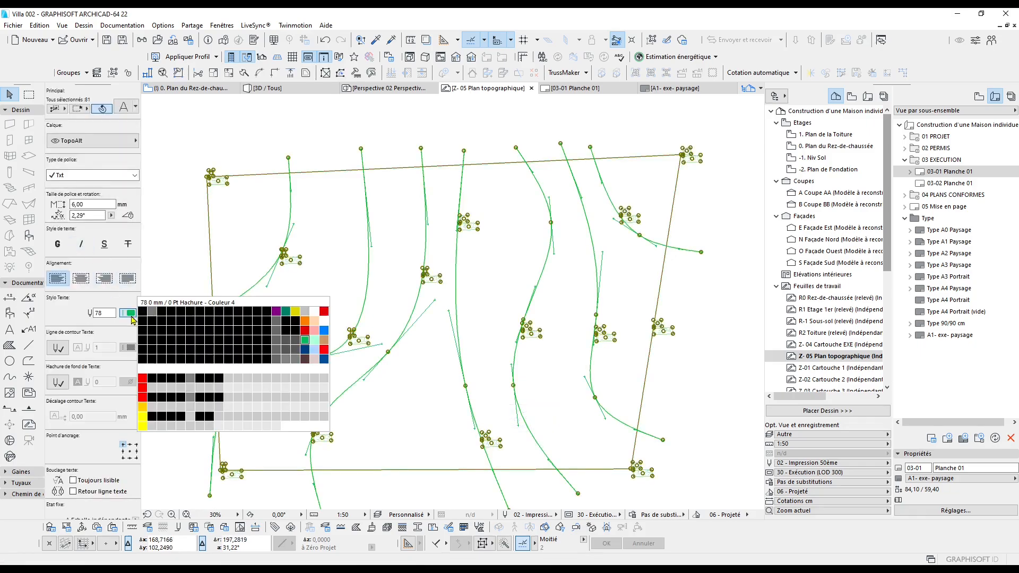
left_click(142, 379)
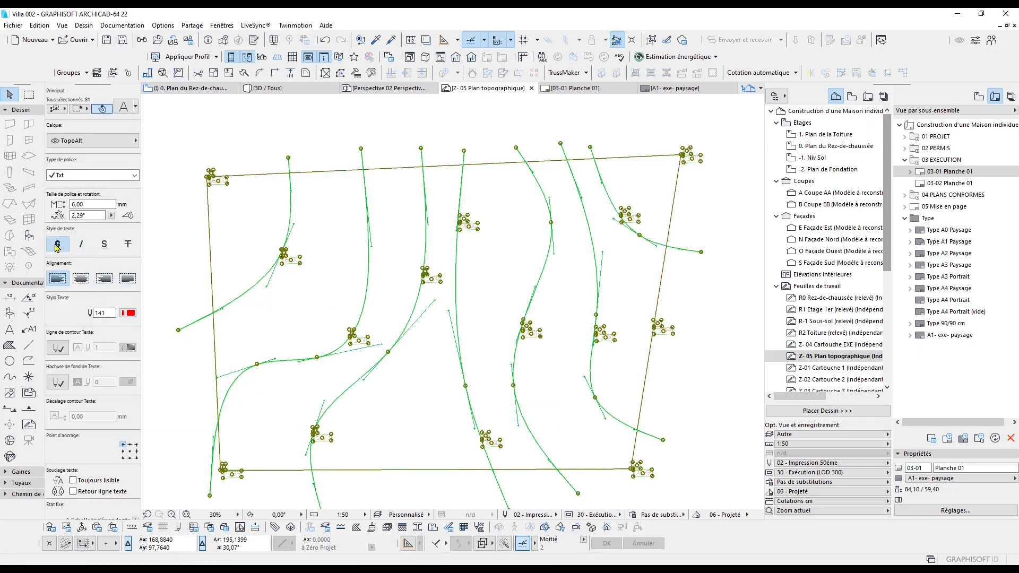
left_click(477, 466)
Step: Ungroup the survey that has contour lines and regroup all its elements as one group
scroll(478, 466, "up", 2)
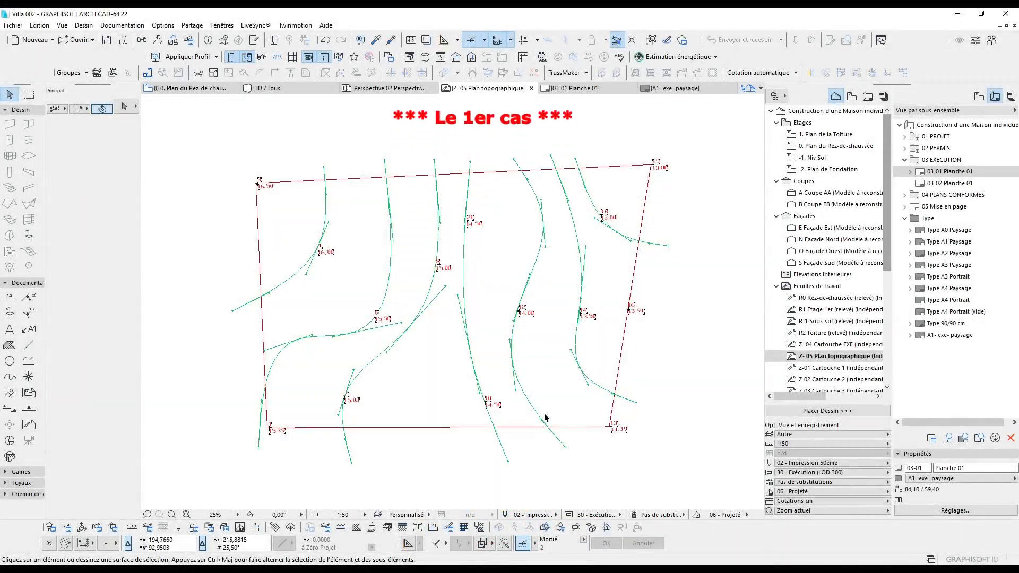
left_click_drag(677, 484, 205, 145)
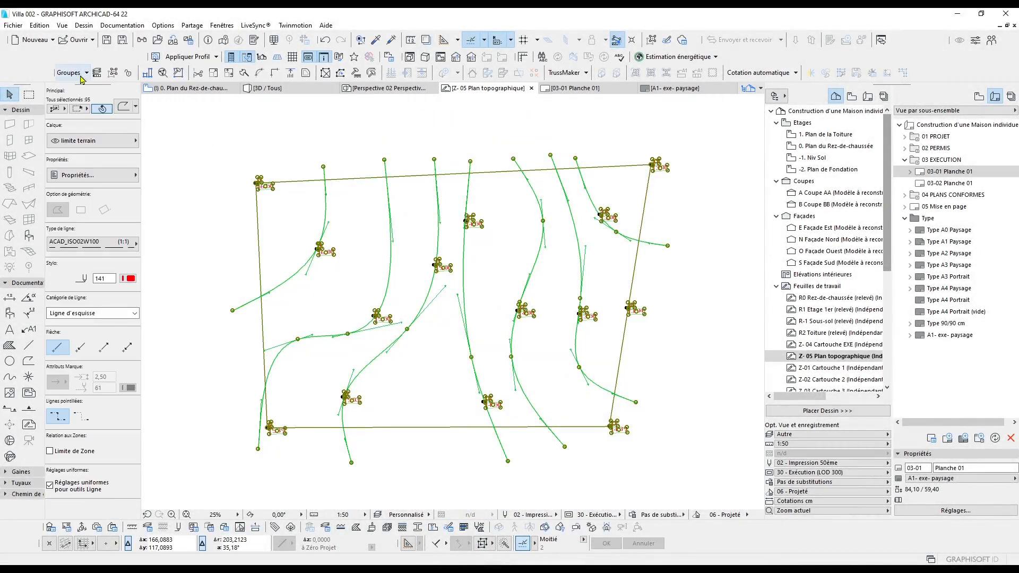
left_click(85, 73)
left_click(93, 99)
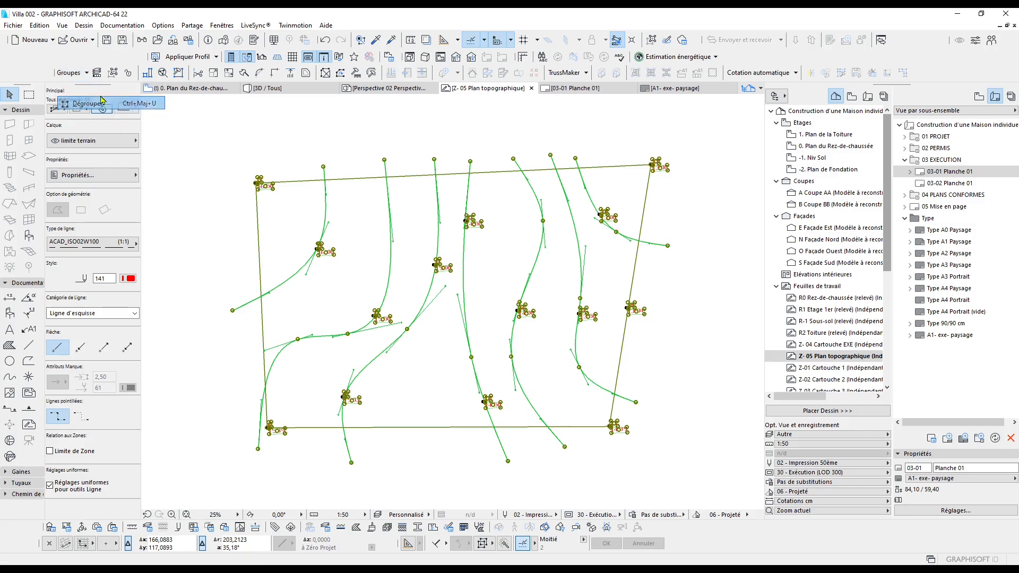
left_click_drag(699, 465, 207, 130)
left_click(86, 74)
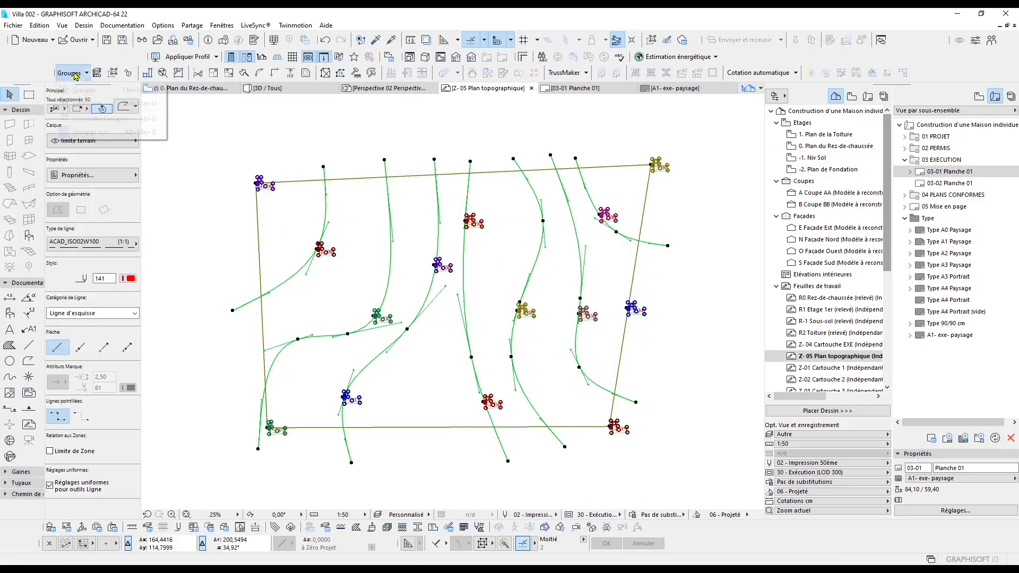
left_click(88, 90)
left_click(690, 470)
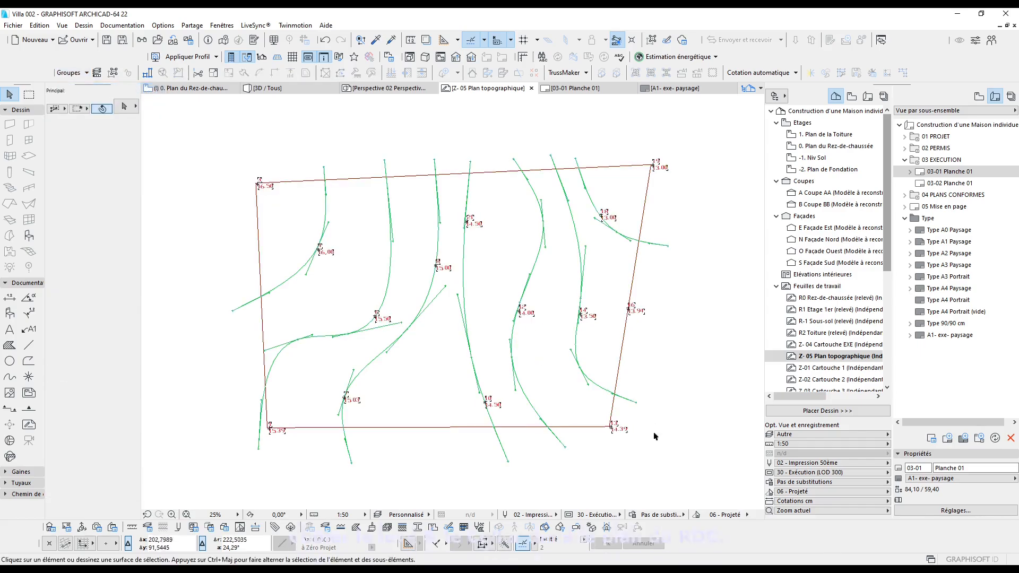
Step: Copy the contour-line survey into the 0. Plan du Rez-de-chaussée floor plan, pasting it at the centre of the current view
left_click(230, 132)
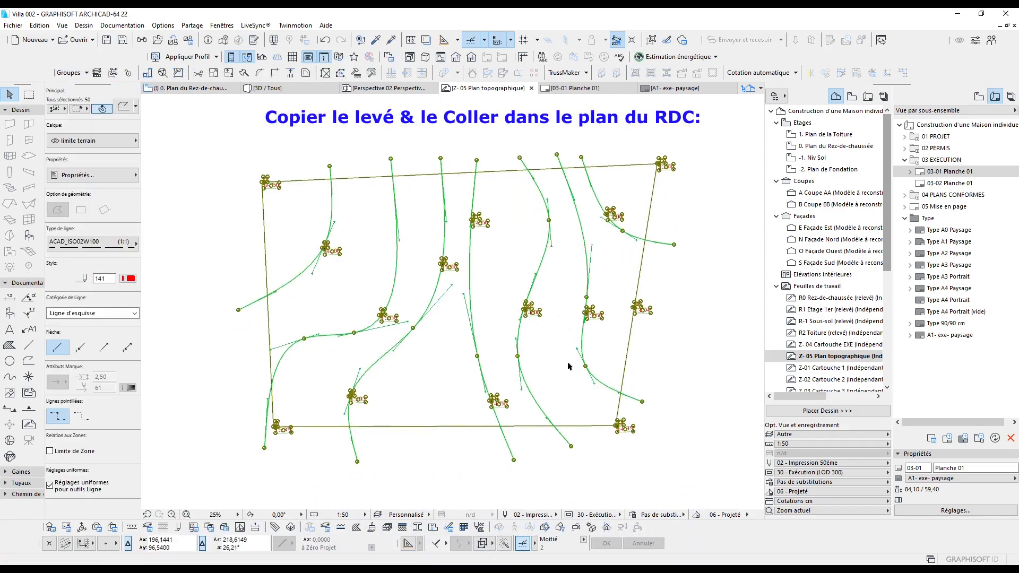
double_click(836, 146)
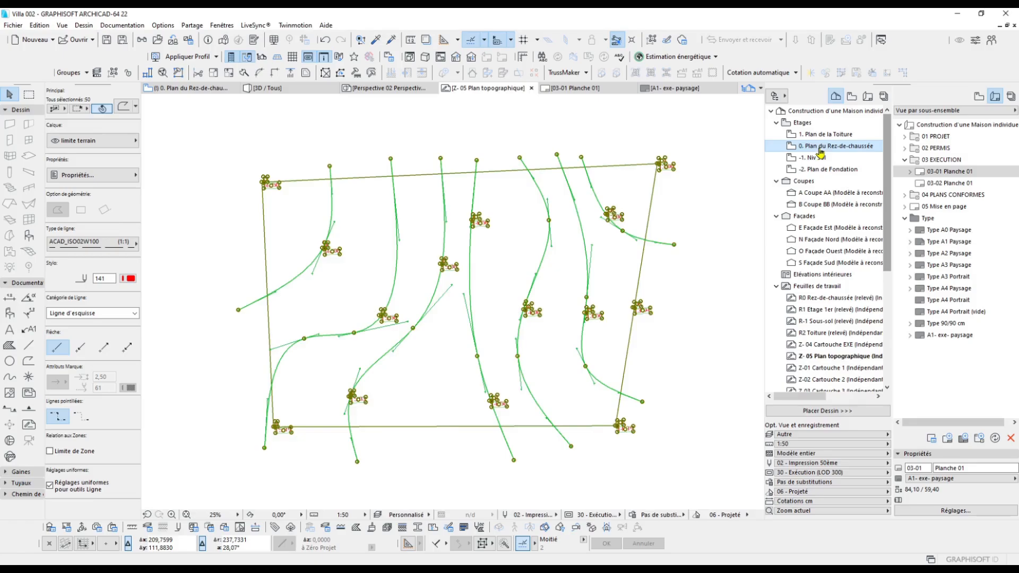
middle_click_drag(541, 409, 522, 184)
middle_click_drag(538, 384, 534, 207)
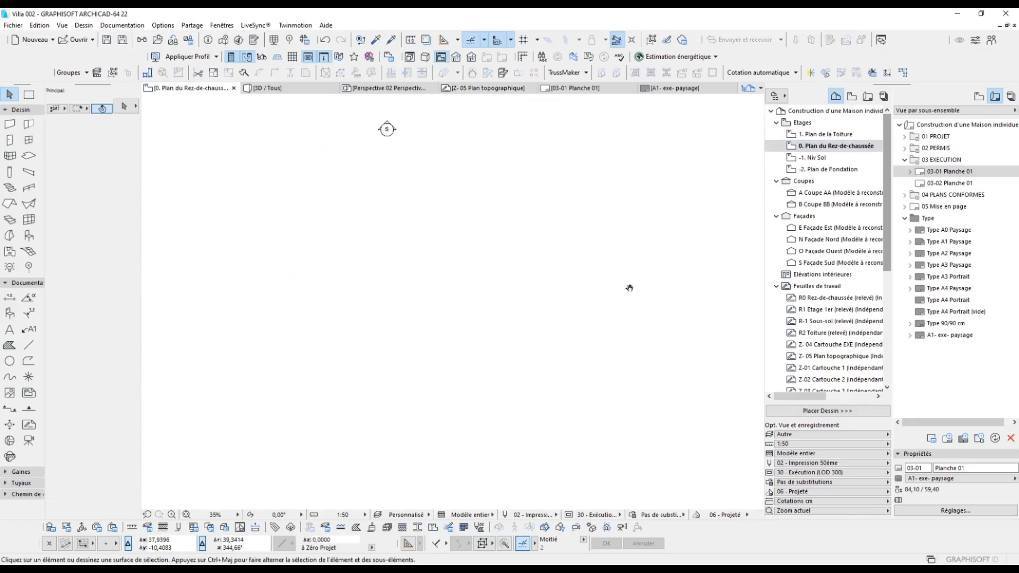
key("ctrl+v")
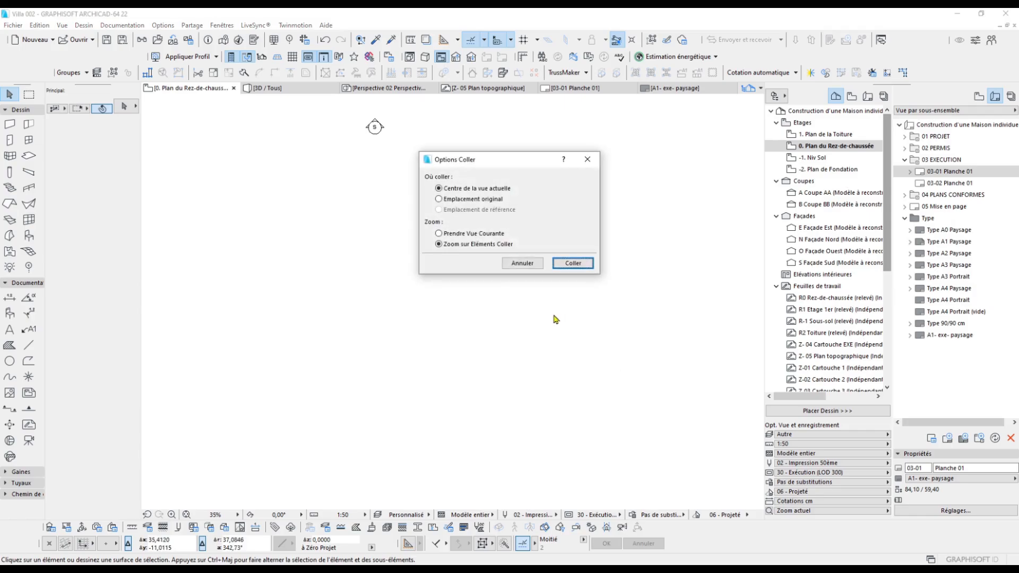
left_click(565, 263)
left_click_drag(525, 314, 525, 395)
left_click(655, 410)
scroll(661, 387, "up", 3)
scroll(610, 371, "down", 2)
middle_click_drag(610, 371, 577, 379)
scroll(566, 365, "up", 1)
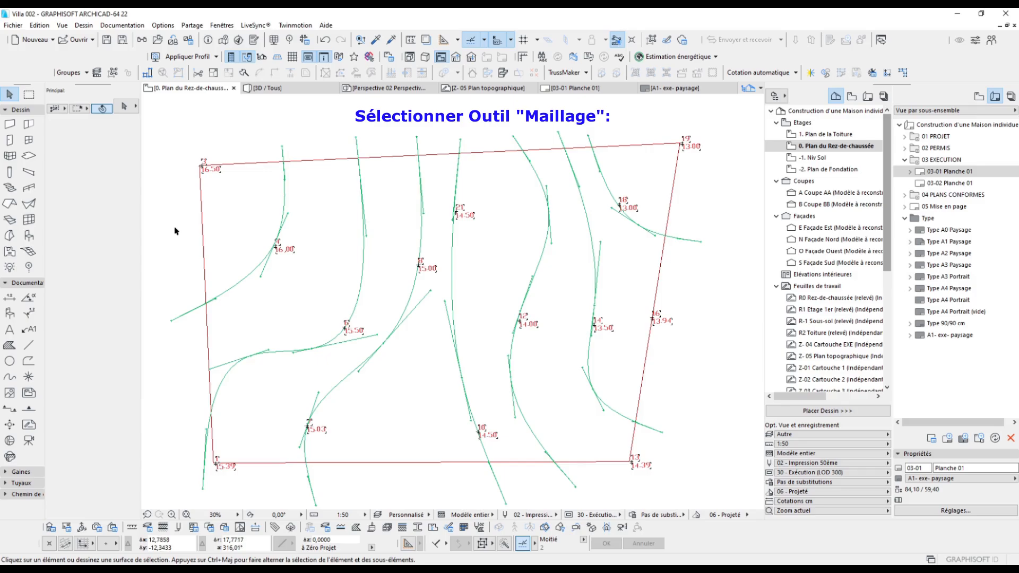
left_click(29, 251)
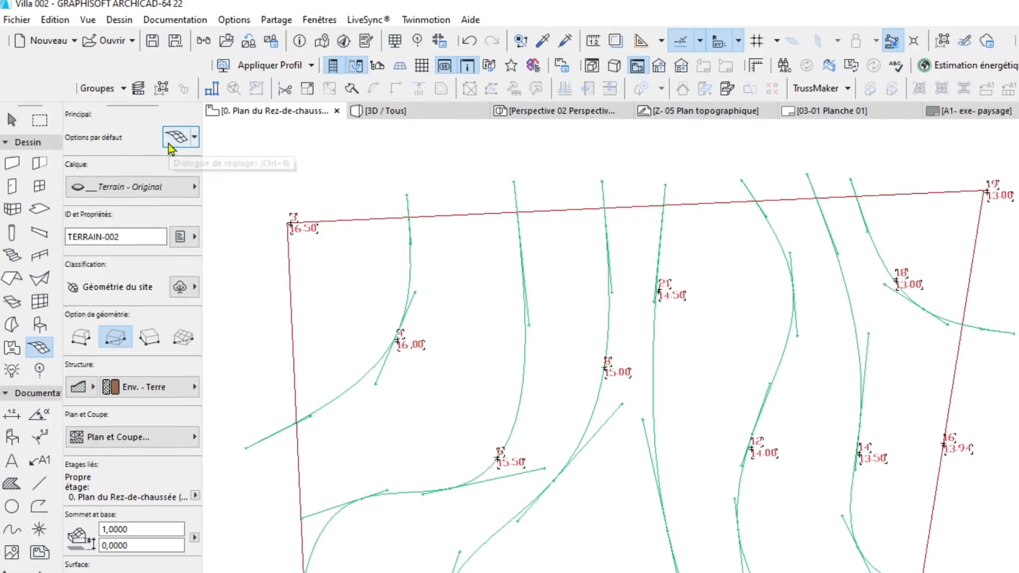
left_click(11, 120)
Step: Apply the layer combination 99_Afficher tous les calques and show the layers courbe niveaux, limite terrain, Pt, TOPO, TopoAlt and TopoMat
left_click(465, 555)
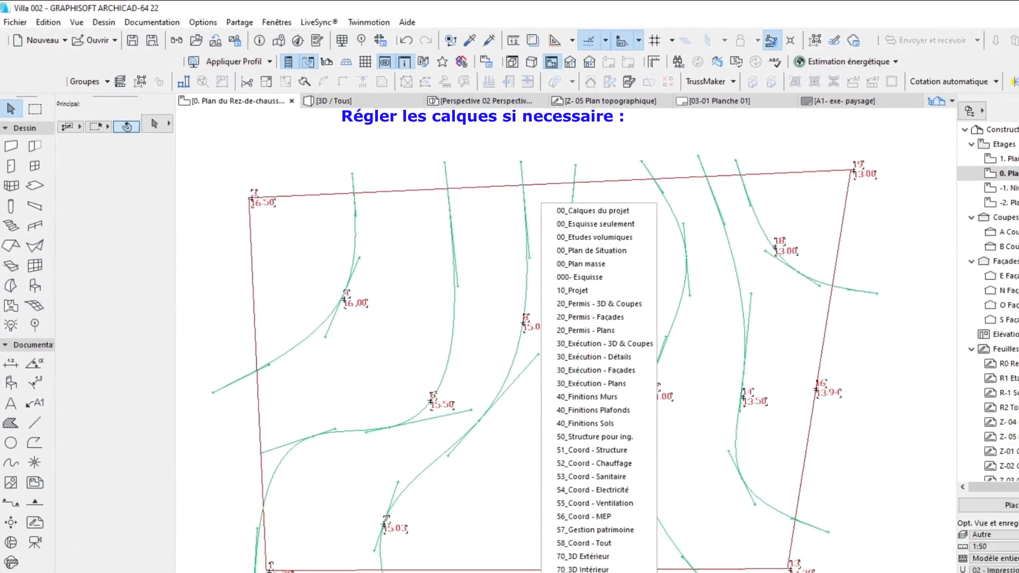
left_click(482, 546)
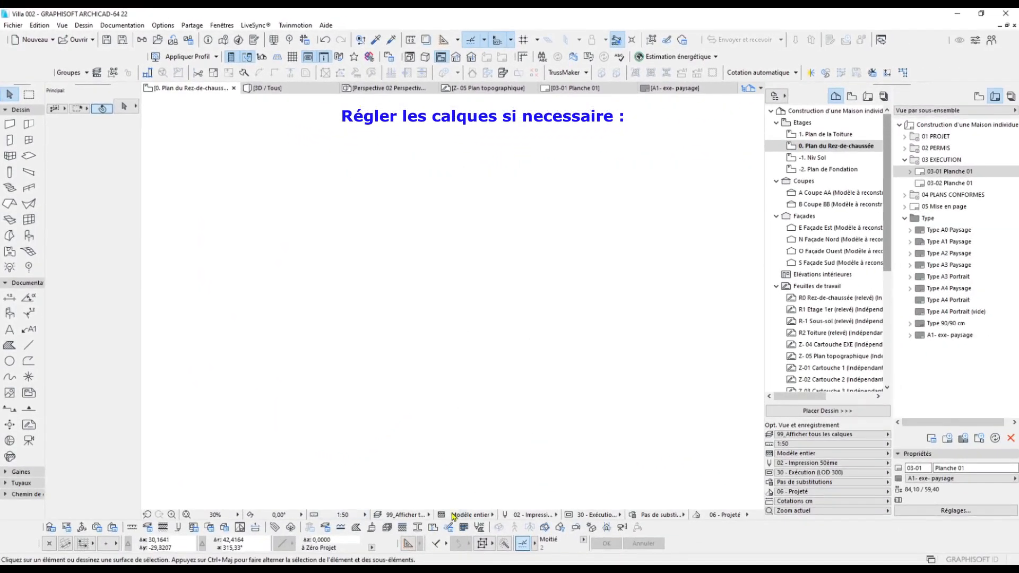
left_click(403, 515)
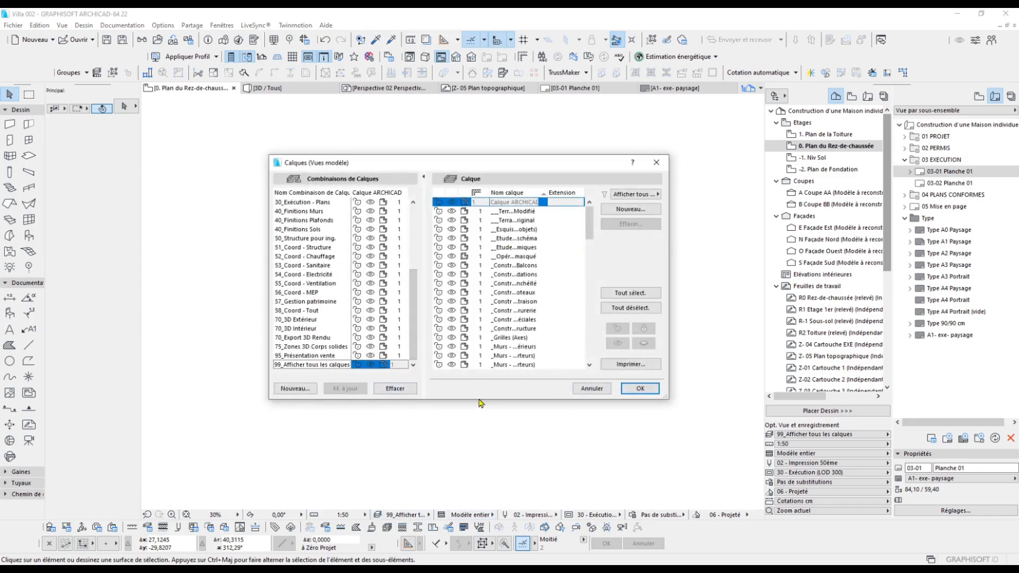
left_click_drag(478, 400, 479, 463)
left_click_drag(589, 251, 566, 406)
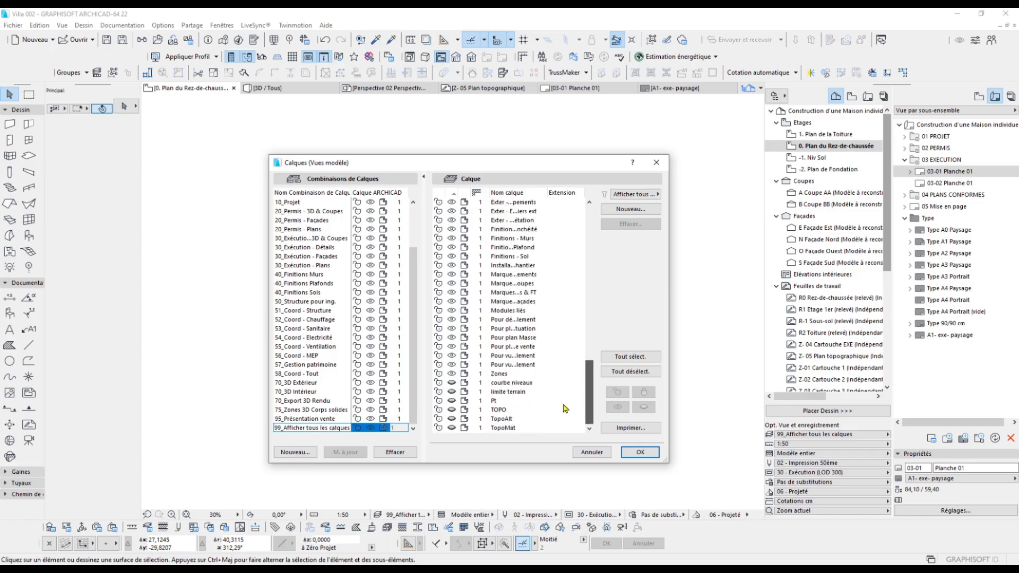
left_click(450, 384)
left_click(454, 428, "shift")
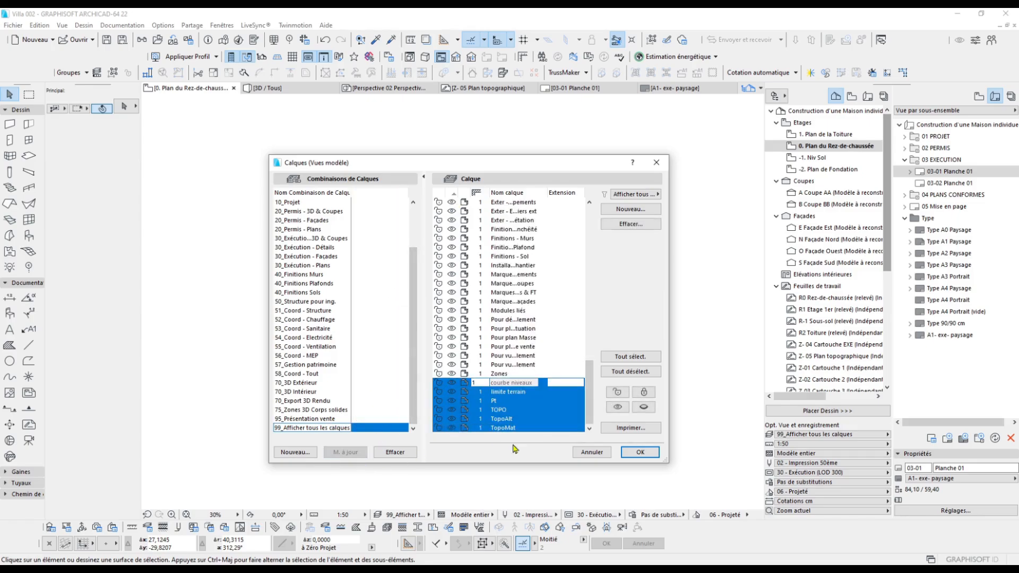
left_click(639, 455)
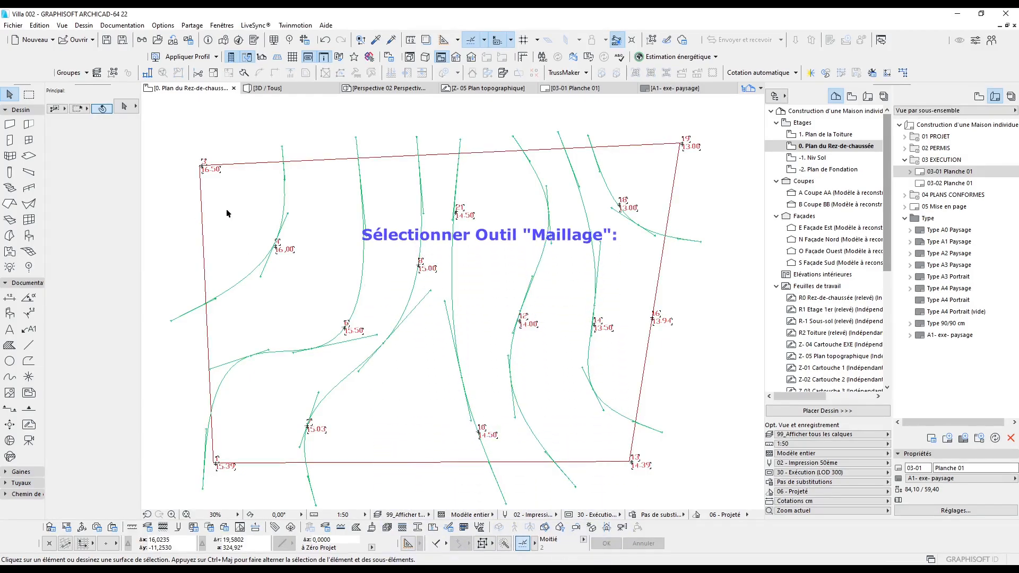
Step: Create the terrain mesh from the site boundary line with the Mesh tool, set to 5,0000 high with a base elevation of 0,0000
left_click(29, 252)
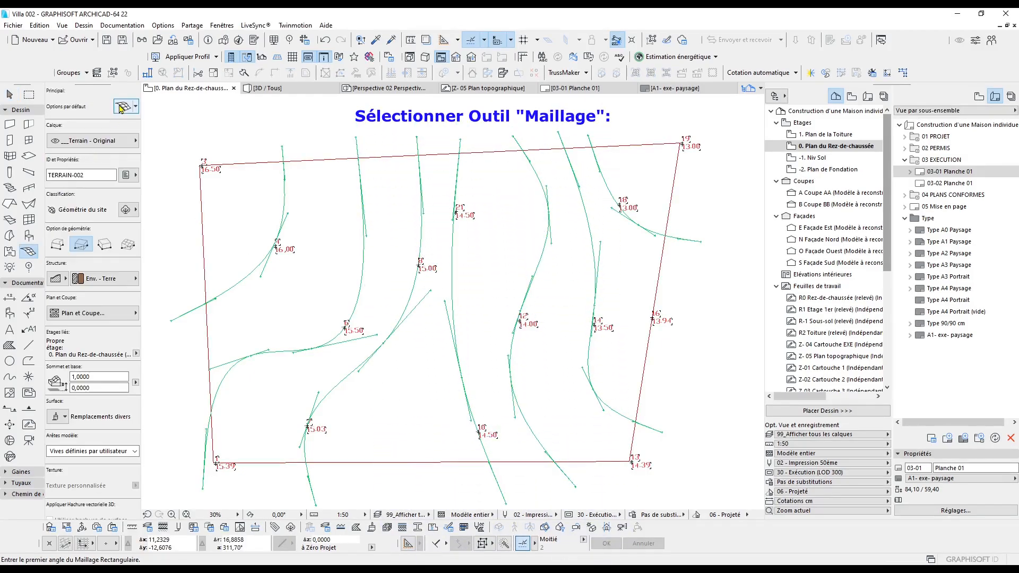
left_click(123, 107)
left_click_drag(485, 39, 485, 68)
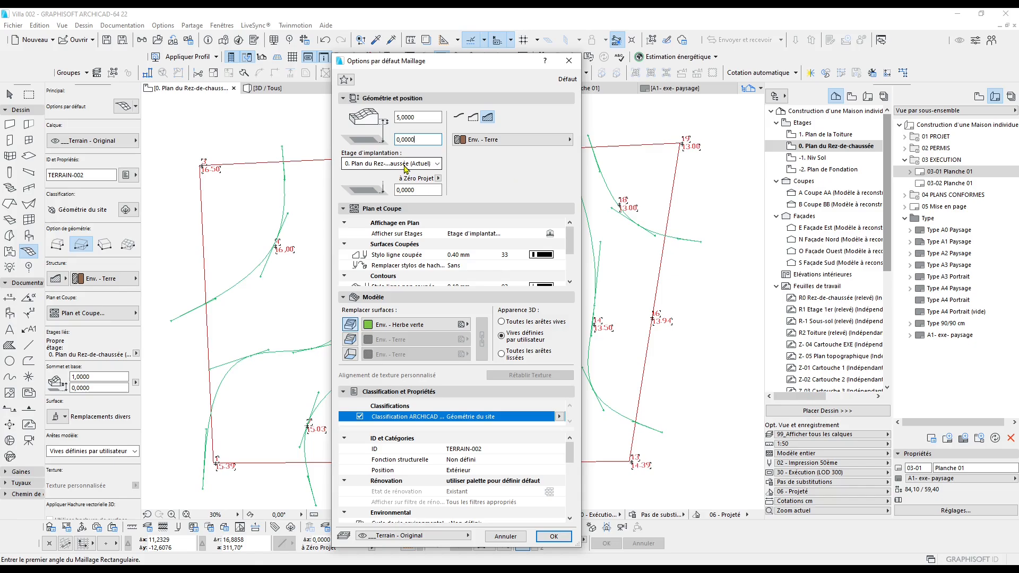
left_click(553, 537)
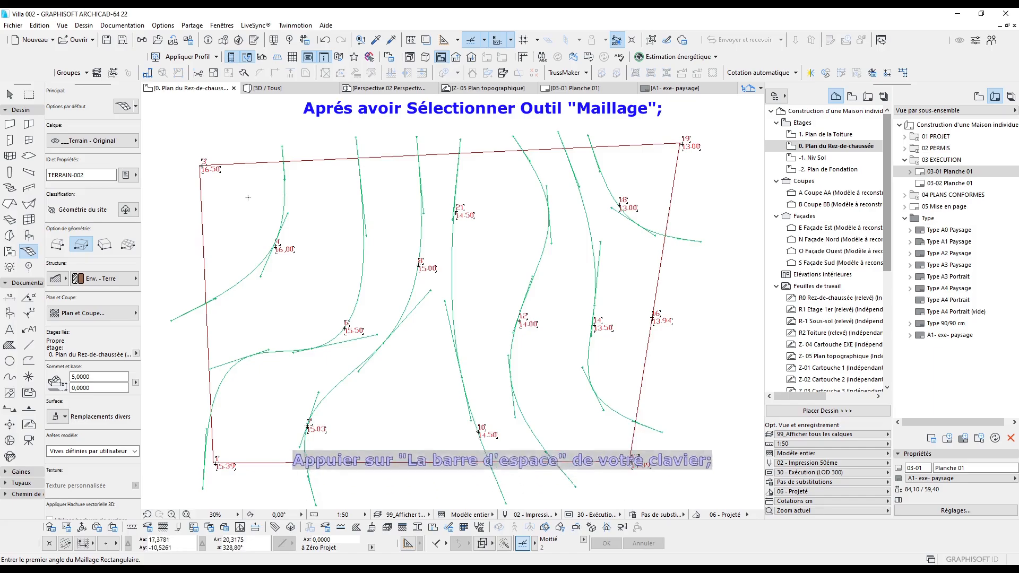
key("space")
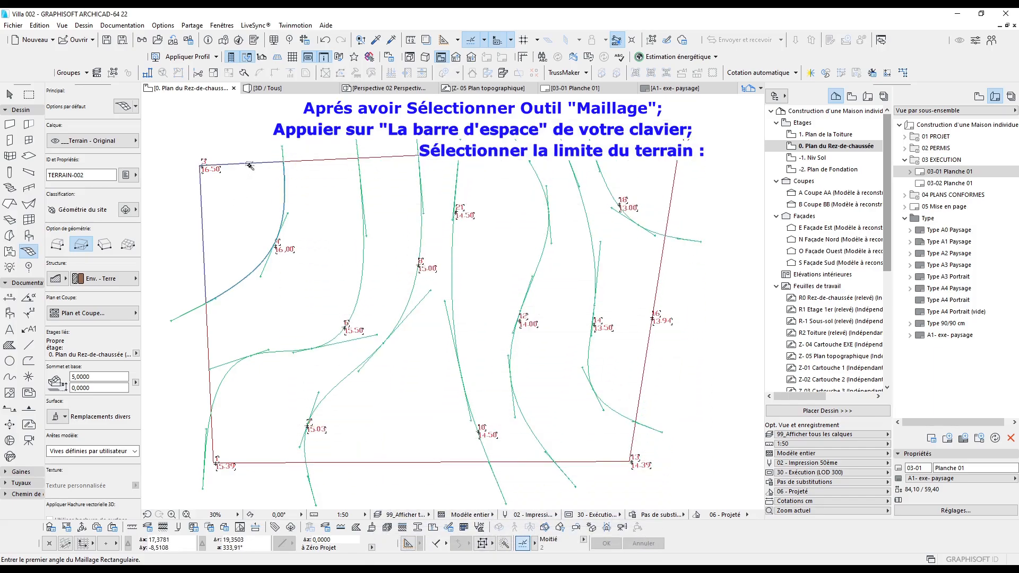
left_click(260, 194)
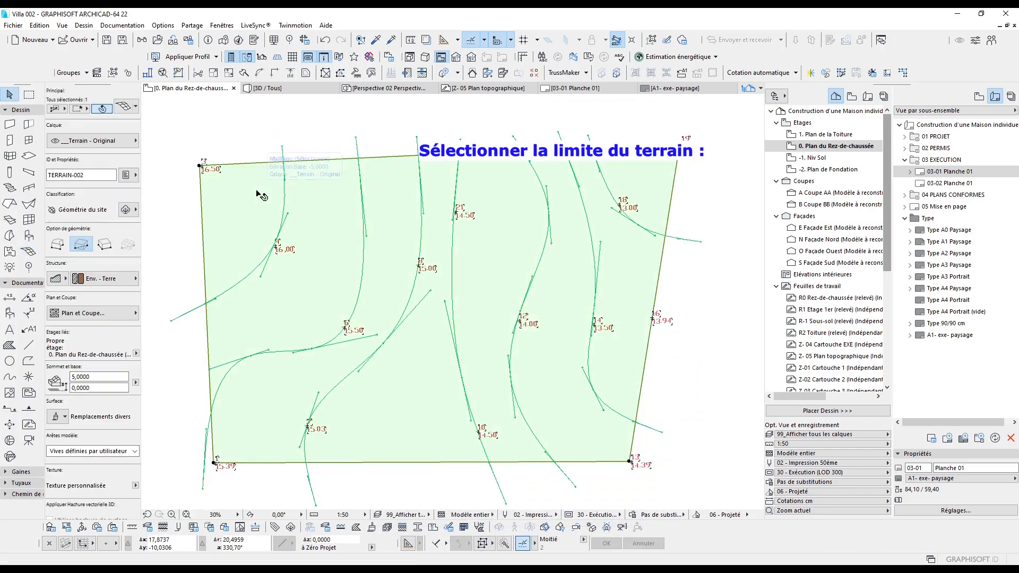
Step: Inspect the selected terrain mesh on its own in 3D, return to the ground-floor plan and deselect it
key("F4")
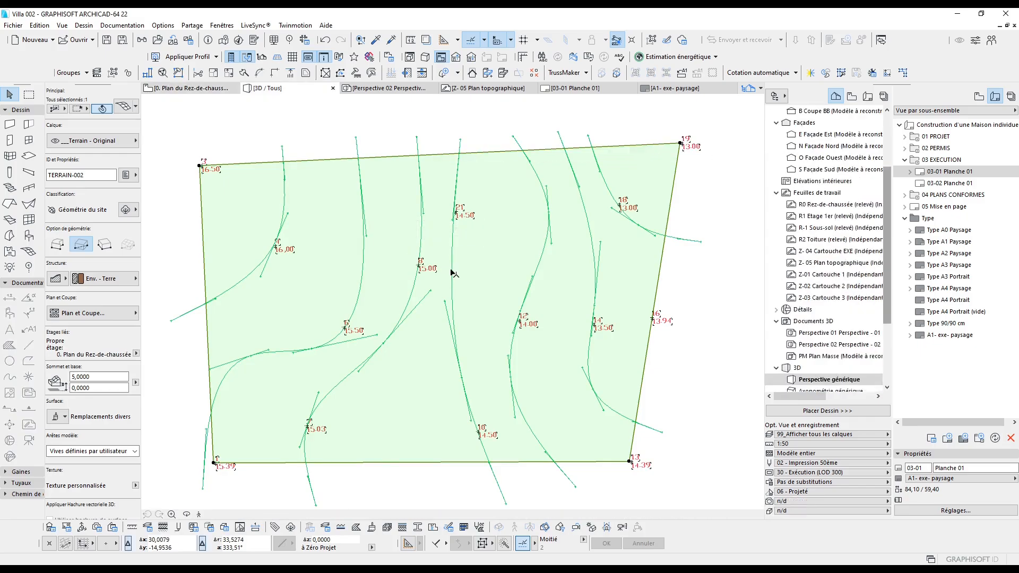
right_click(512, 283)
left_click(573, 452)
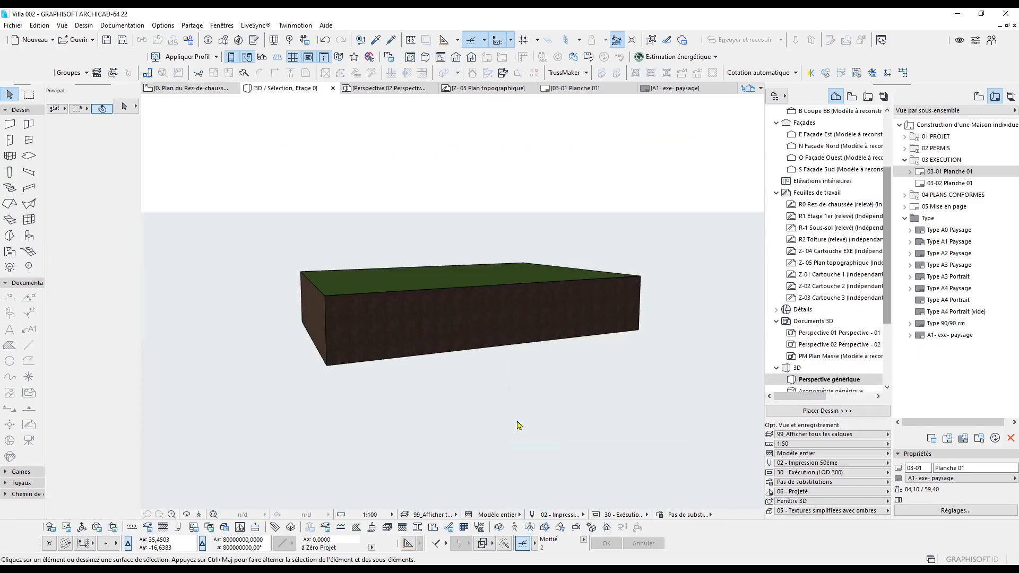
middle_click_drag(452, 359, 432, 301, "shift")
key("F2")
left_click(427, 286)
key("Delete")
middle_click_drag(430, 264, 446, 263)
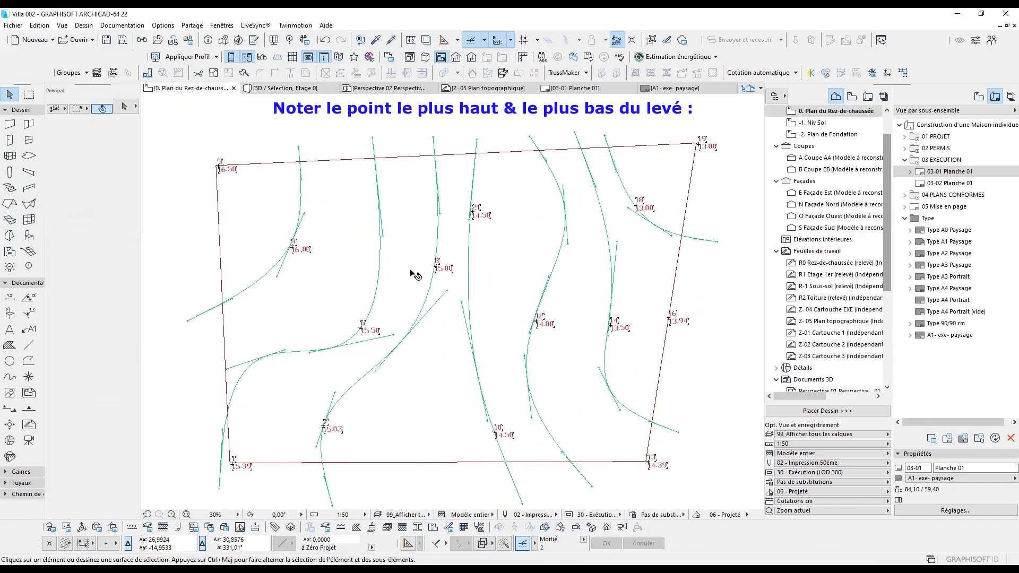
Step: Examine the survey's elevation labels to identify the highest and lowest points of the terrain
scroll(218, 164, "up", 6)
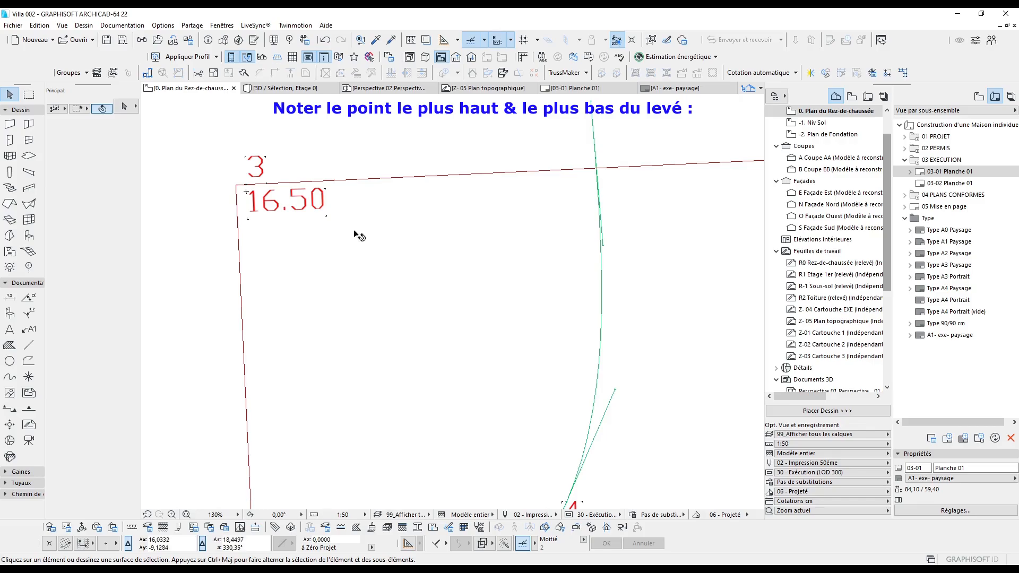
scroll(254, 208, "down", 5)
scroll(402, 243, "down", 3)
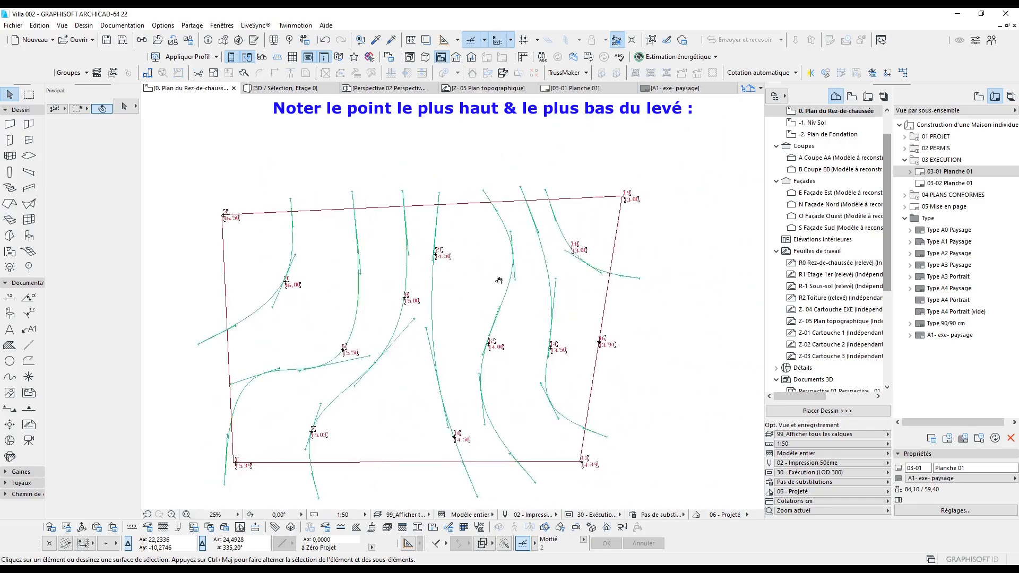
scroll(529, 220, "up", 4)
scroll(604, 171, "up", 3)
scroll(605, 172, "up", 2)
scroll(610, 164, "down", 8)
middle_click_drag(459, 266, 556, 217)
middle_click_drag(538, 290, 536, 276)
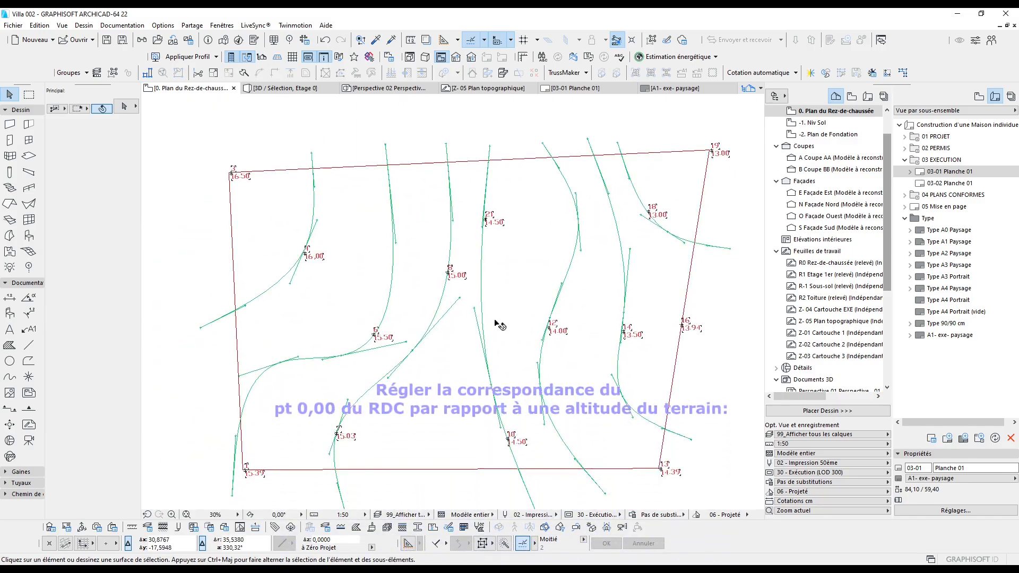
Step: Check the ±0,00 reference label near the project origin and the sea-level altitude in the project location settings
scroll(498, 320, "down", 3)
middle_click_drag(479, 238, 487, 367)
scroll(216, 293, "up", 4)
scroll(234, 303, "up", 5)
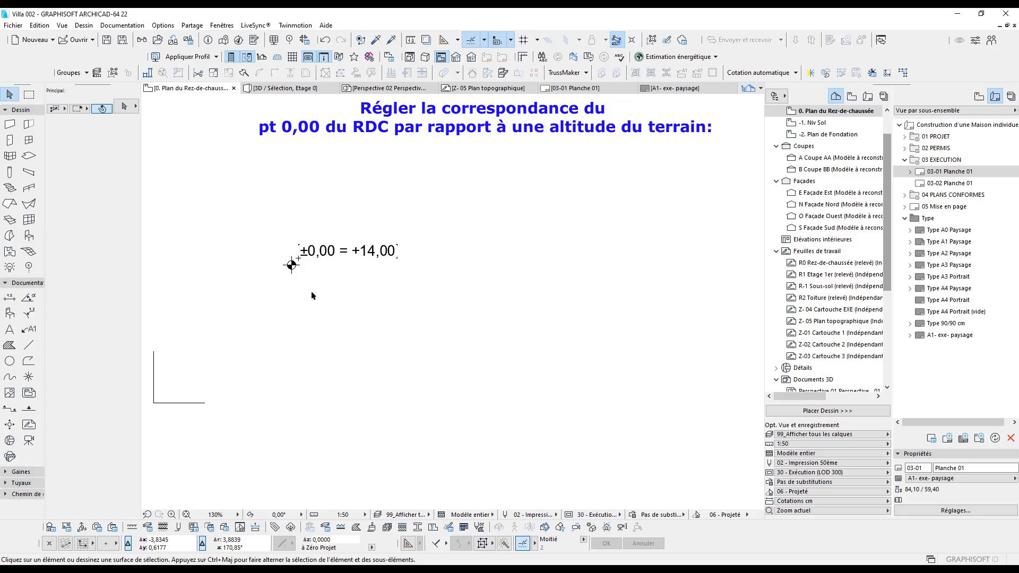
scroll(371, 264, "up", 1)
middle_click_drag(371, 264, 406, 293)
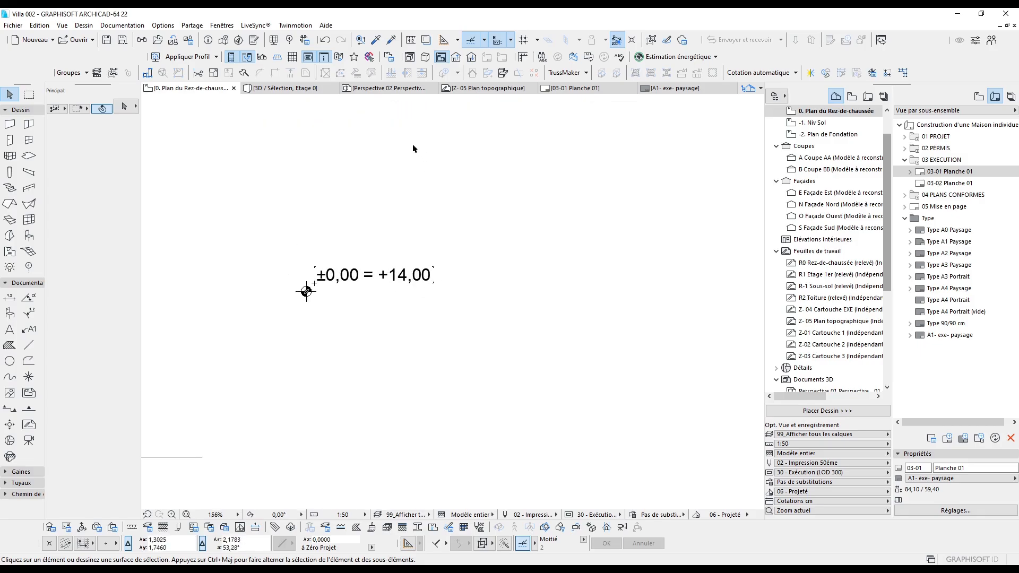
left_click(225, 42)
left_click_drag(552, 196, 629, 179)
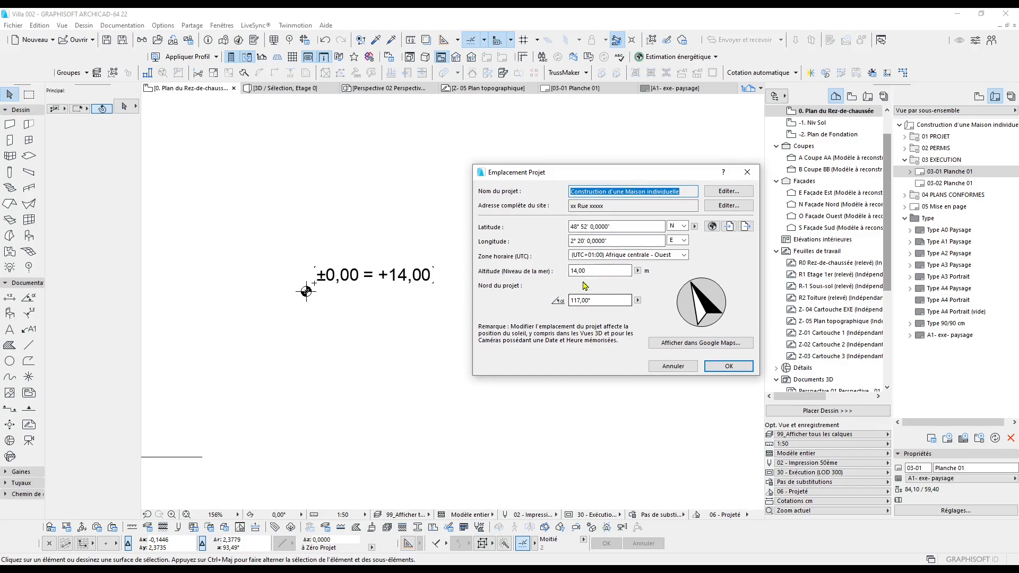
left_click(739, 367)
Step: Add the 16.00 contour line to the terrain mesh as new points, fitted to the user ridges
scroll(307, 338, "down", 5)
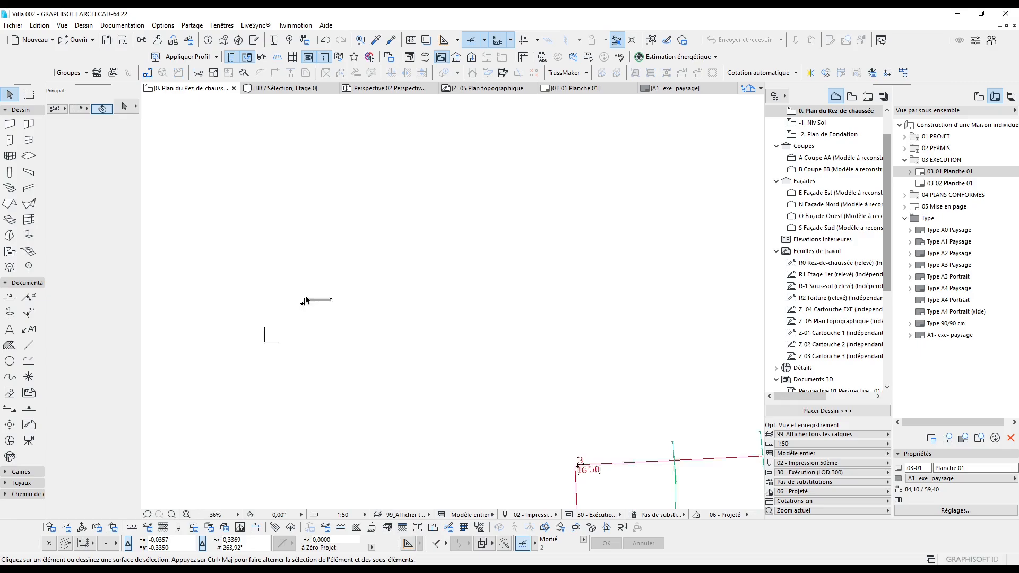
scroll(428, 301, "down", 1)
scroll(458, 304, "up", 2)
scroll(459, 305, "down", 1)
middle_click_drag(461, 309, 436, 321)
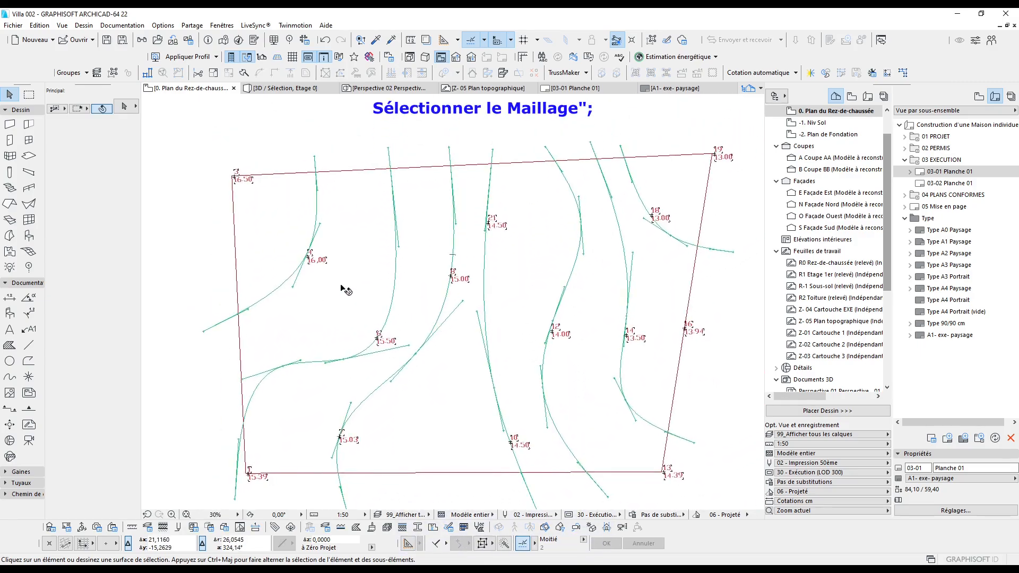
left_click(260, 221)
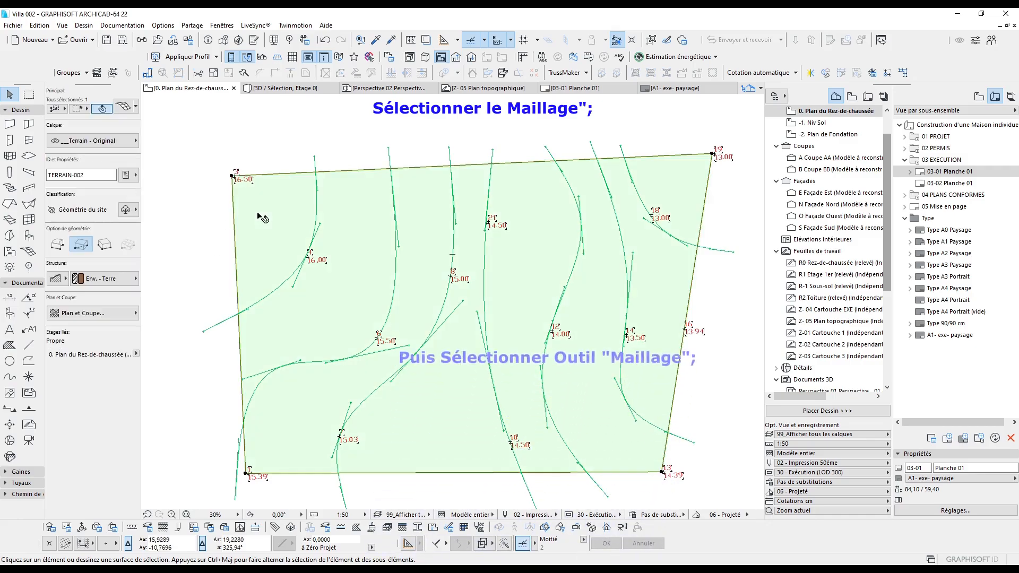
left_click(28, 252)
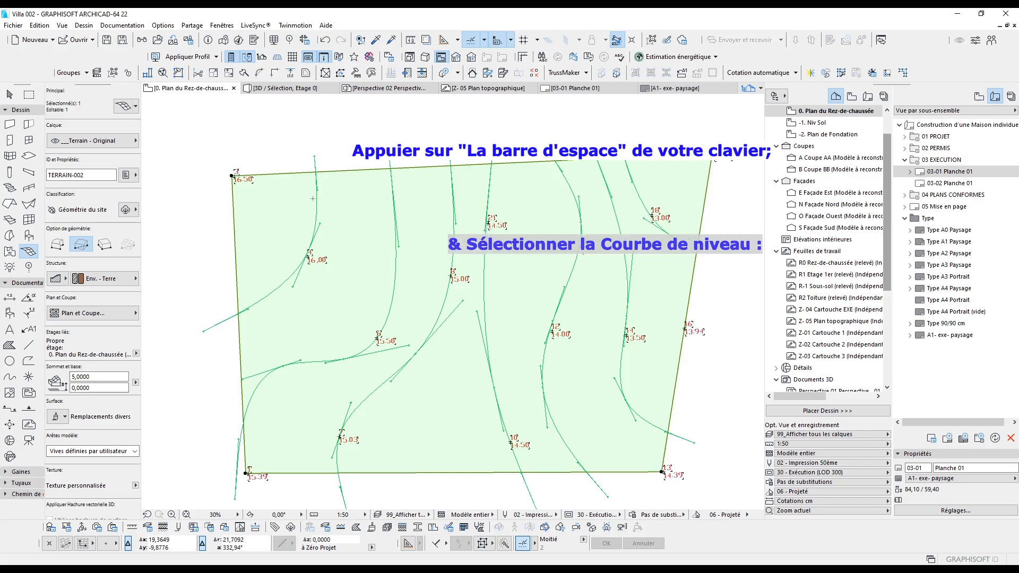
key("space")
left_click(317, 203)
left_click(553, 234)
Step: Add the 15.50 and 15.00 contour lines to the mesh as new points with Raccord aux arêtes utilisateur
scroll(273, 224, "up", 1)
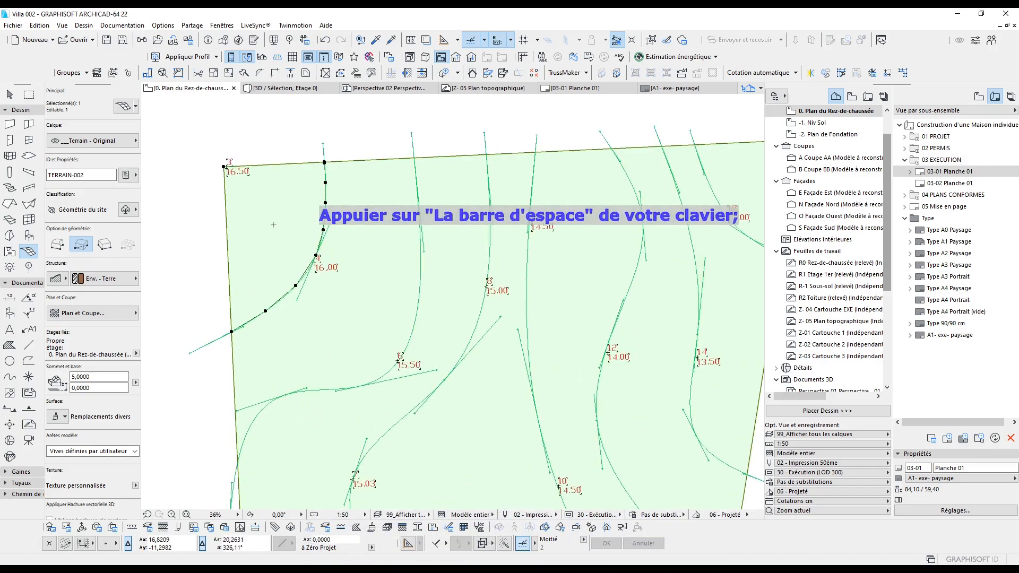
key("space")
left_click(415, 210)
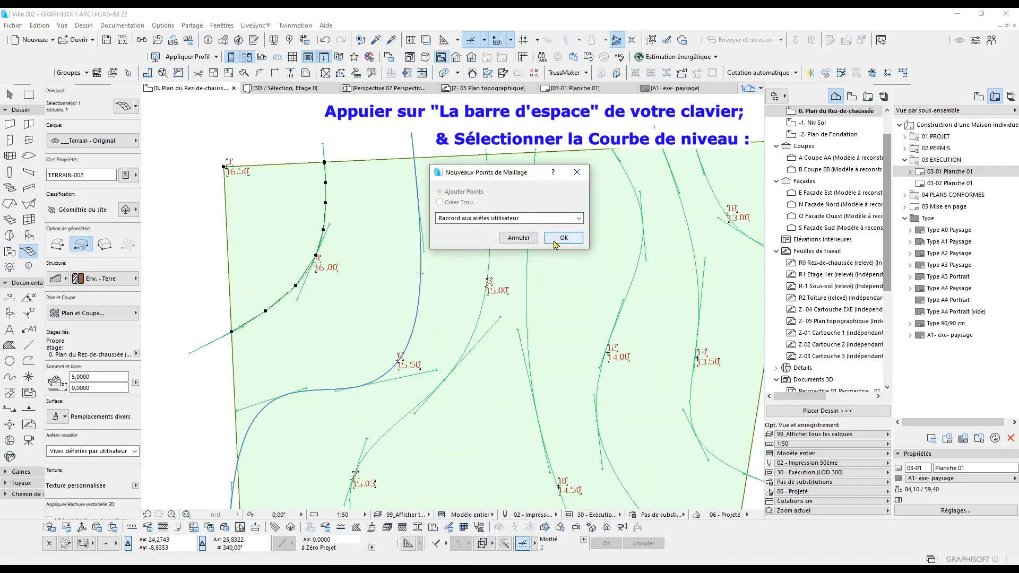
left_click(554, 240)
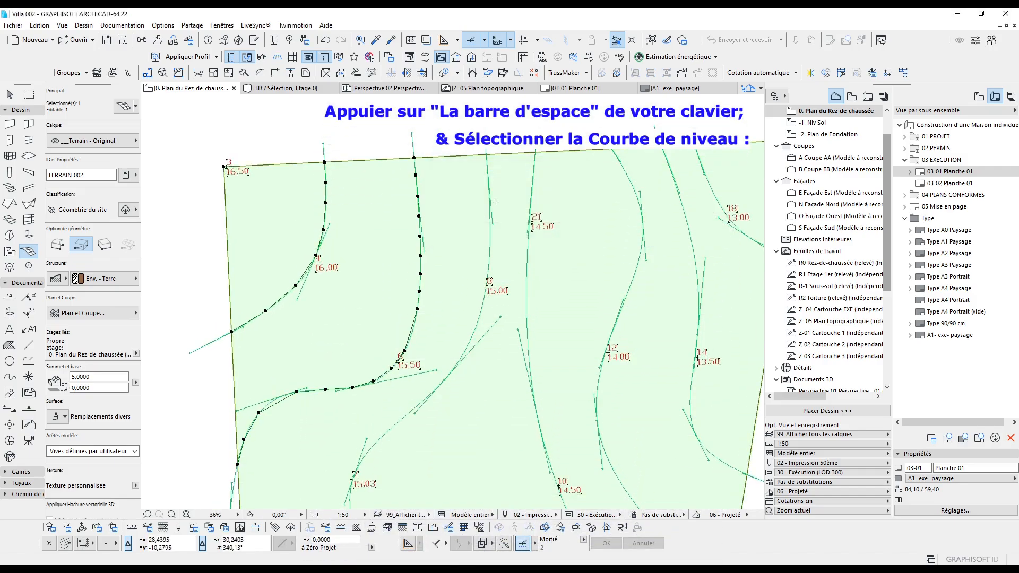
left_click(490, 247)
left_click(564, 301)
middle_click_drag(508, 314, 466, 288)
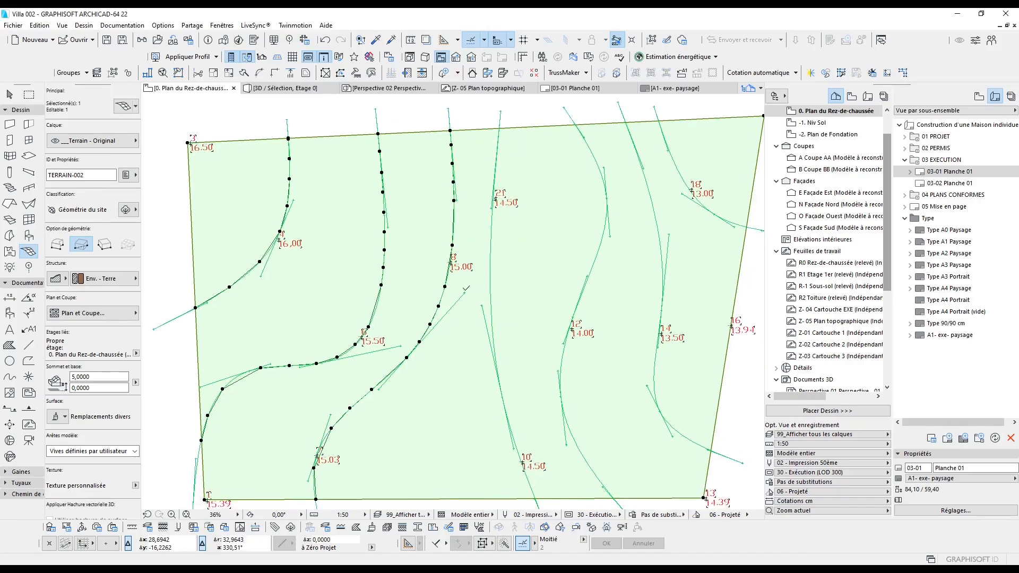
Step: Add the remaining 14.50, 14.00, 13.50 and 13.00 contour lines to the mesh as points fitted to user ridges
left_click(491, 251)
left_click(563, 235)
left_click(600, 255)
left_click(564, 236)
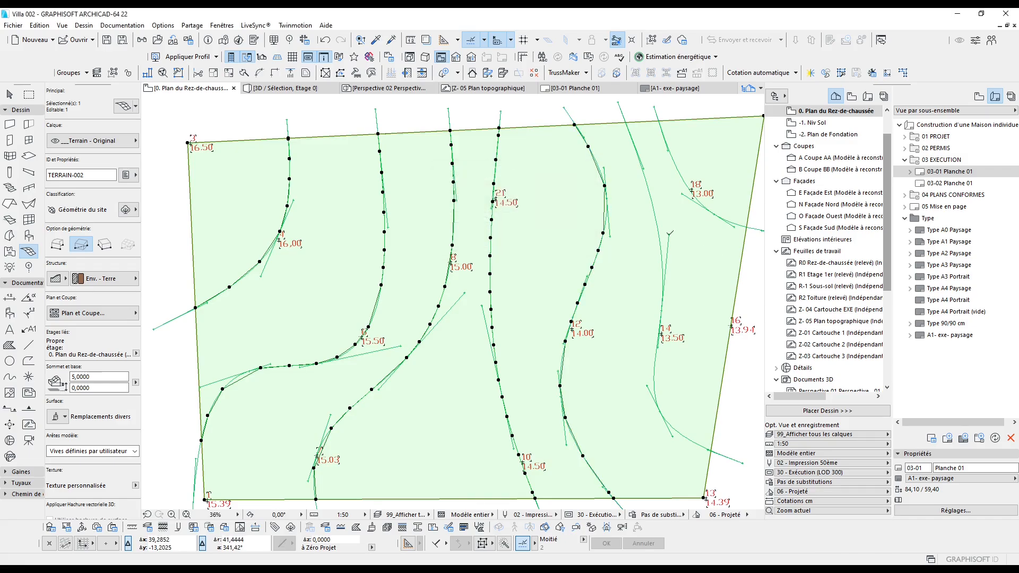
left_click(589, 258)
left_click(573, 241)
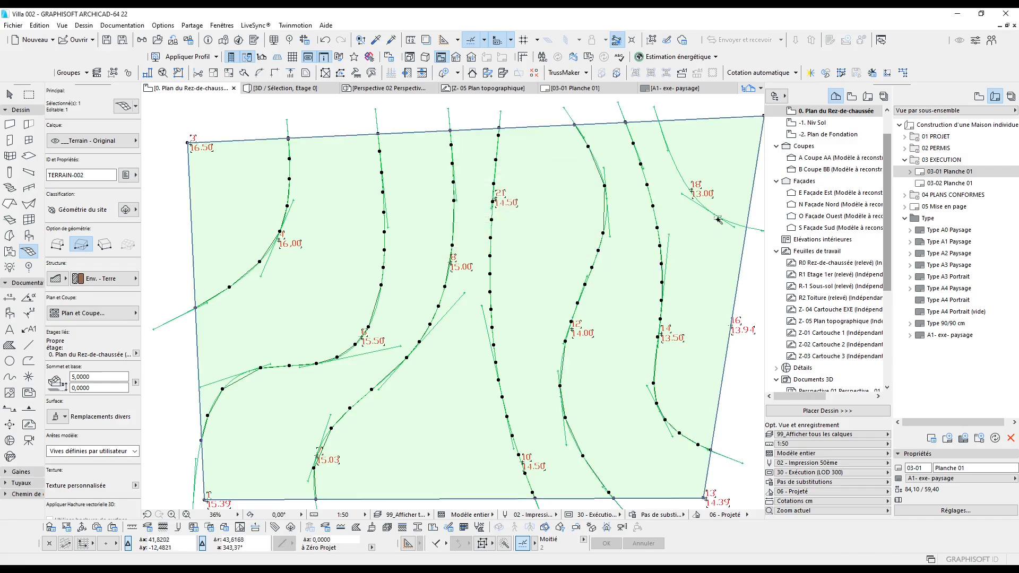
left_click(680, 168)
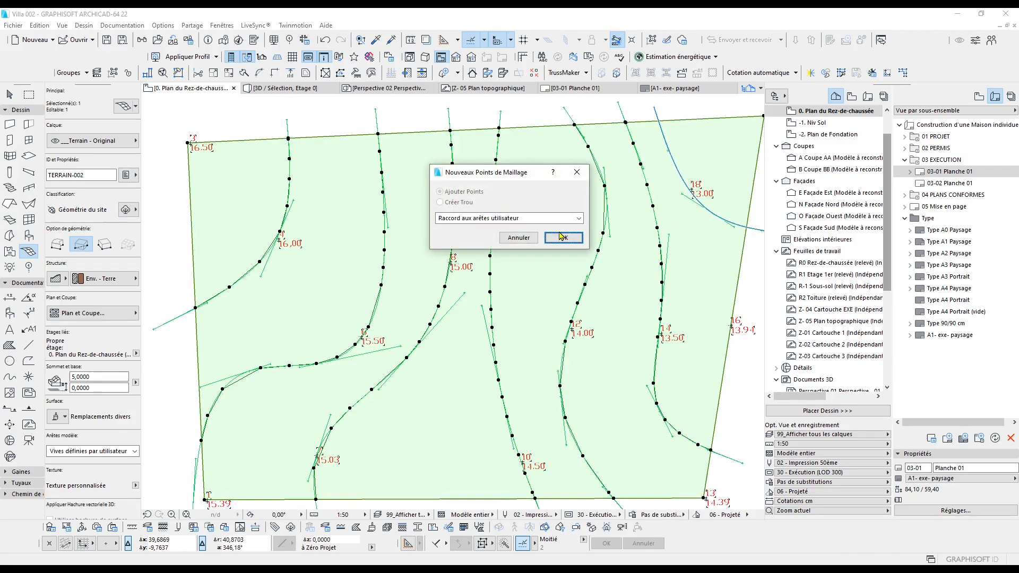
left_click(555, 242)
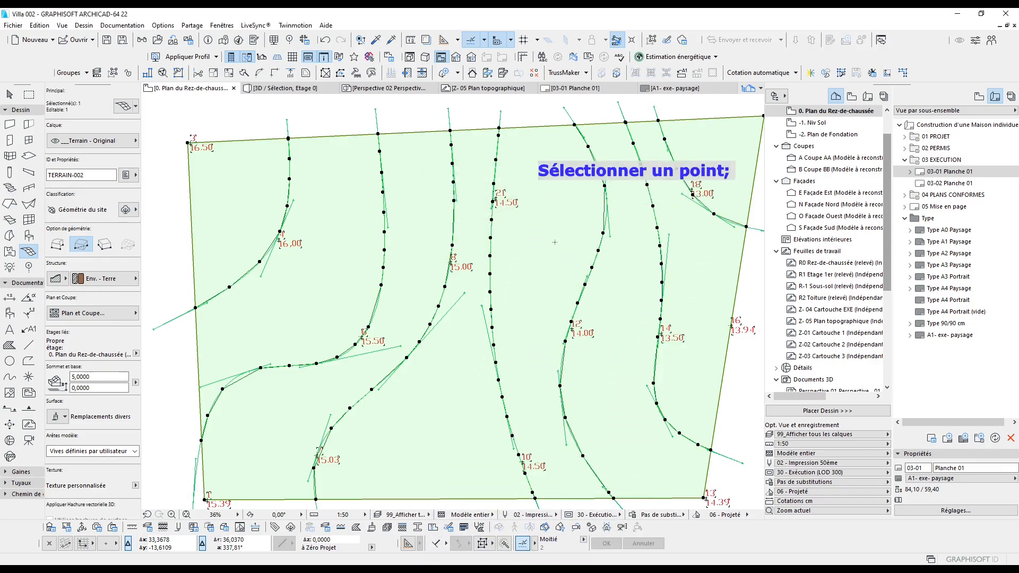
Step: Set the height of the mesh corner at survey point 3 (16.50) to 1,5 relative to the mesh reference plane
key("Escape")
left_click(232, 189)
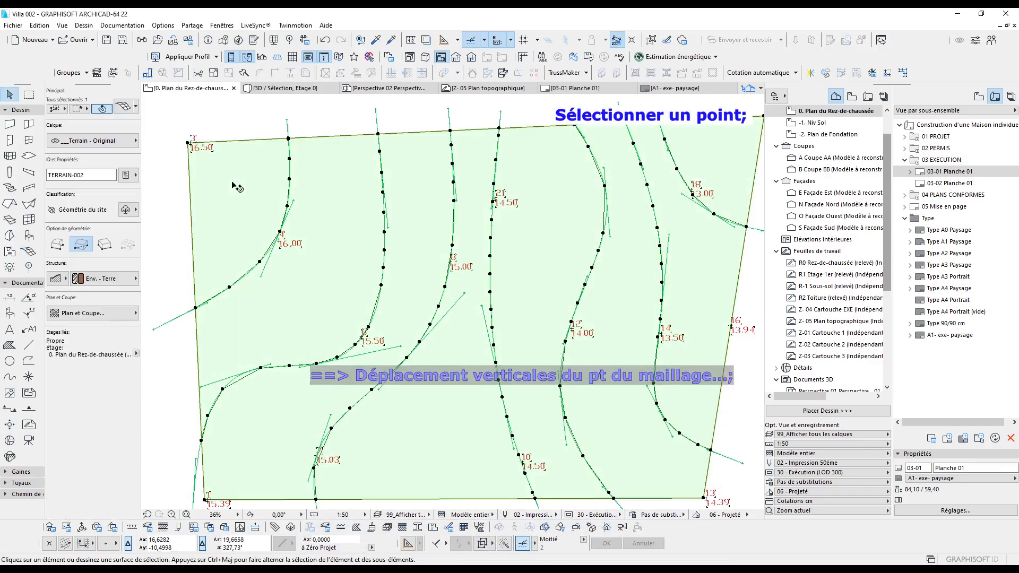
left_click(189, 143)
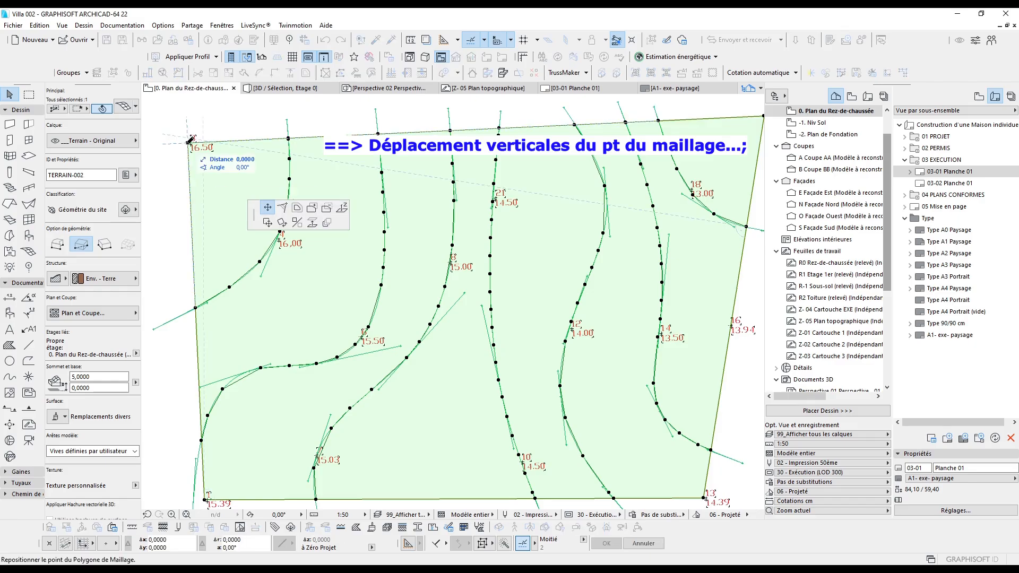
left_click(342, 208)
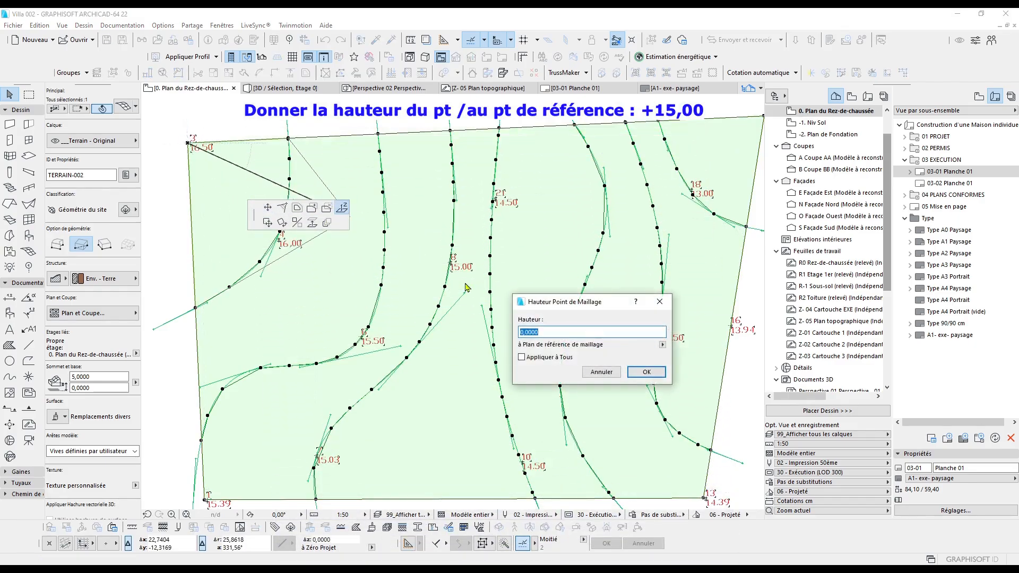
left_click_drag(557, 308, 436, 217)
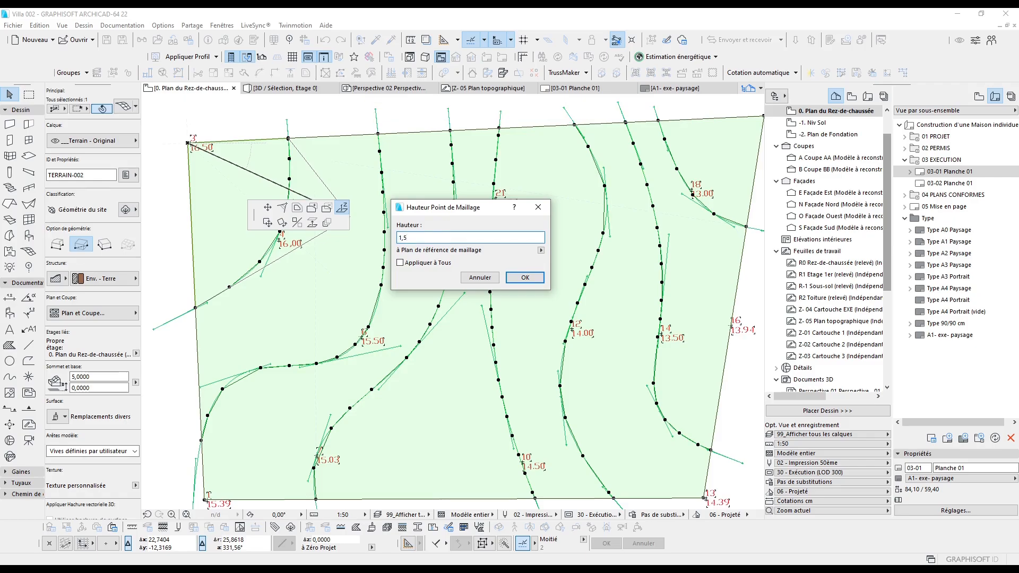
key("Return")
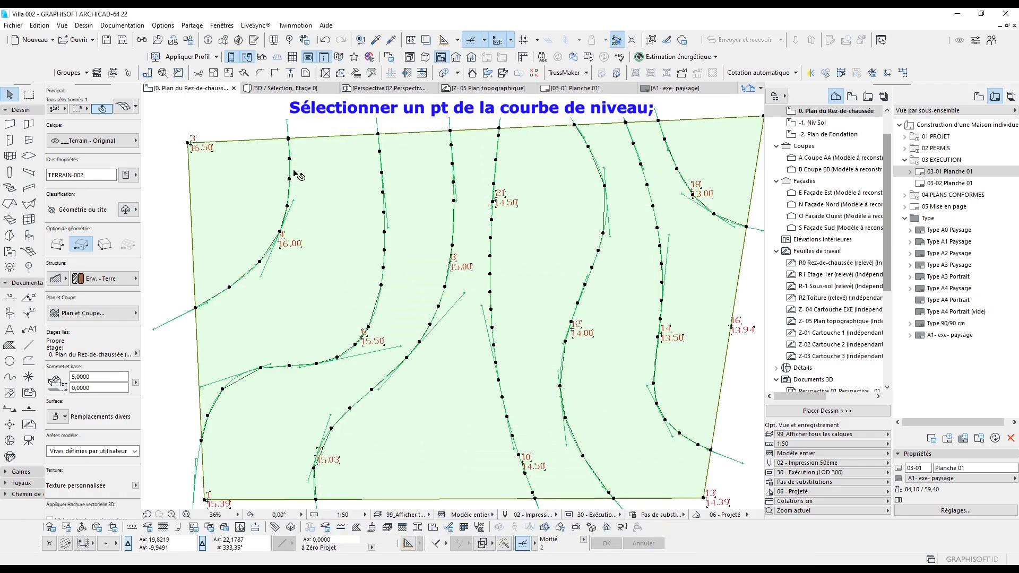
Step: Raise all mesh points of the 16.00 contour line together to its altitude relative to the +15,00 reference
left_click(353, 212)
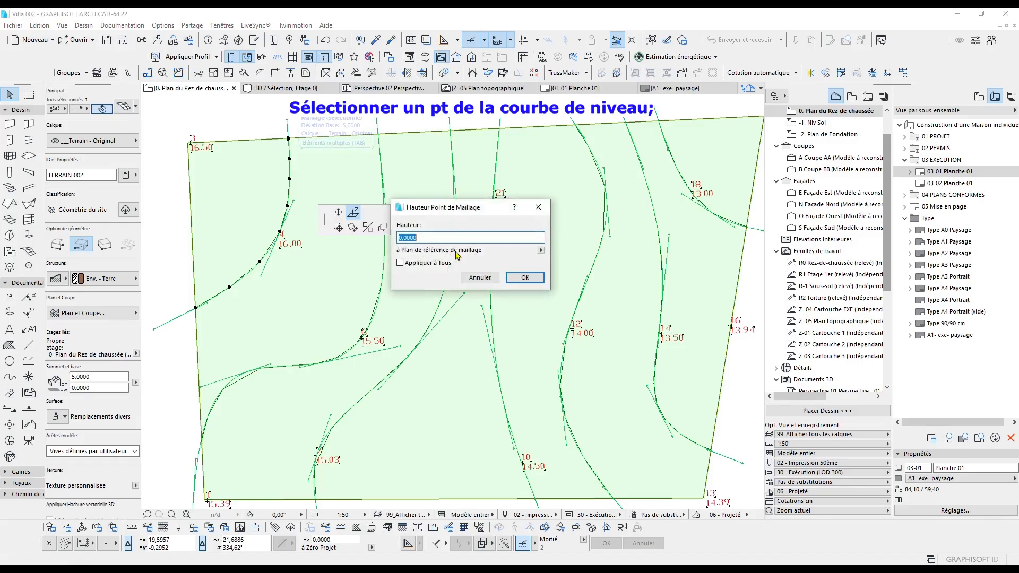
left_click(401, 263)
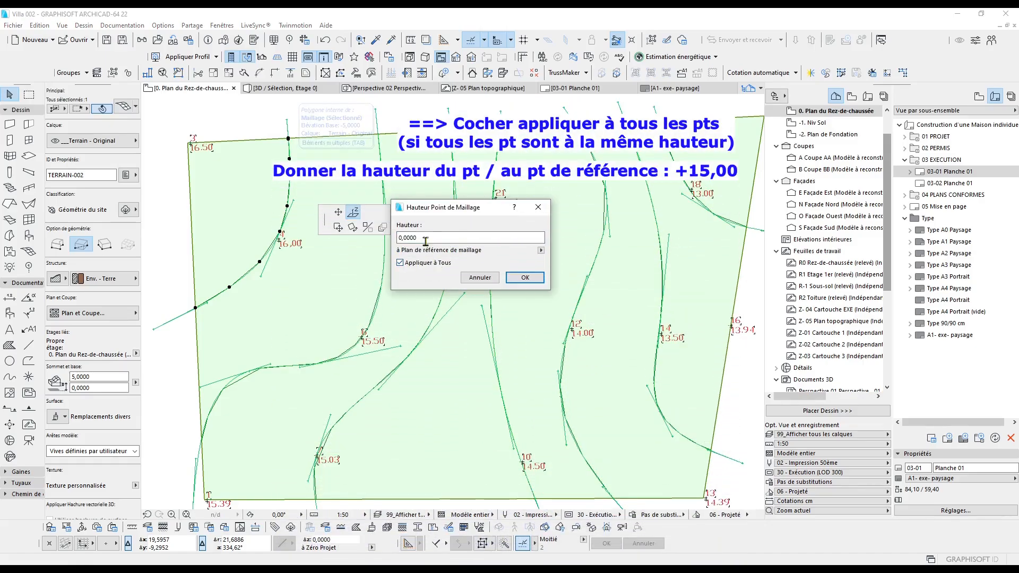
type("1:5")
key("Return")
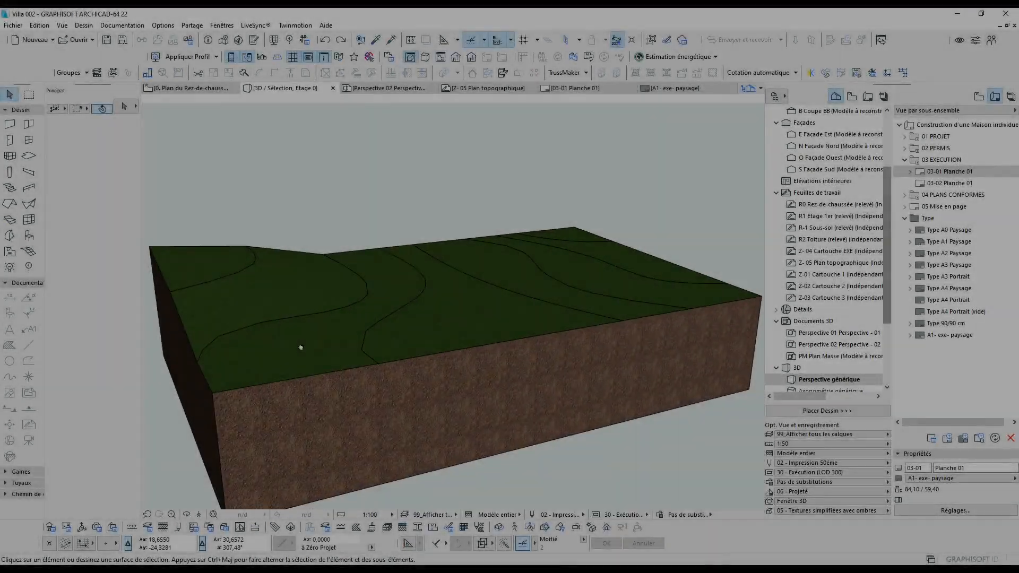
Step: Inspect the raised corner and contour of the terrain mesh in 3D, and return to the ground-floor plan
middle_click_drag(301, 347, 473, 309, "shift")
scroll(402, 305, "up", 3)
middle_click_drag(402, 304, 298, 324, "shift")
key("F2")
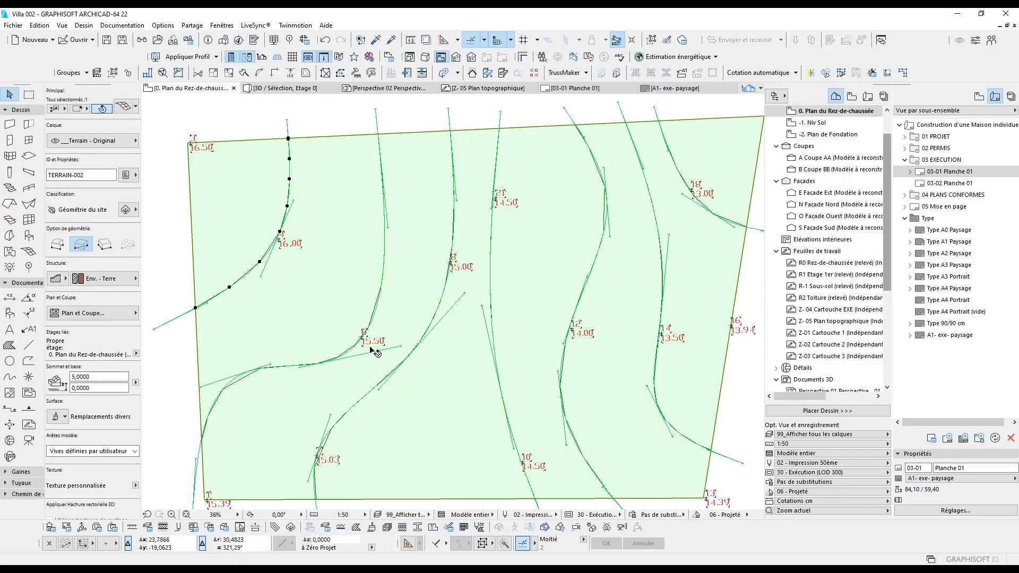
Step: Set all mesh points of the 15.50 contour line together to that altitude relative to the +15,00 reference
left_click(382, 286)
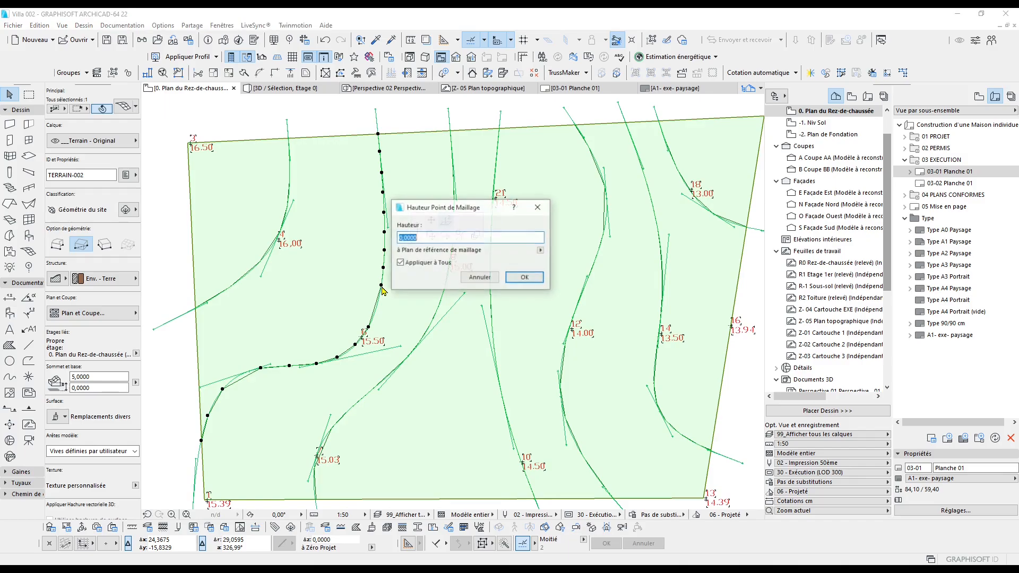
key("Return")
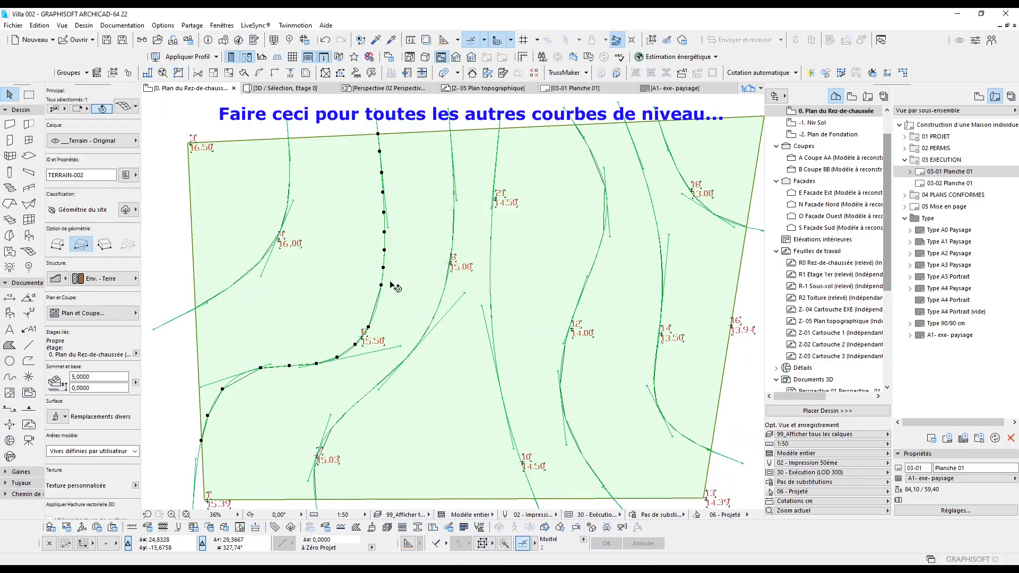
key("Escape")
Step: Set the point heights of the remaining contour lines relative to the +15,00 reference, applying each height to the whole line
left_click(450, 295)
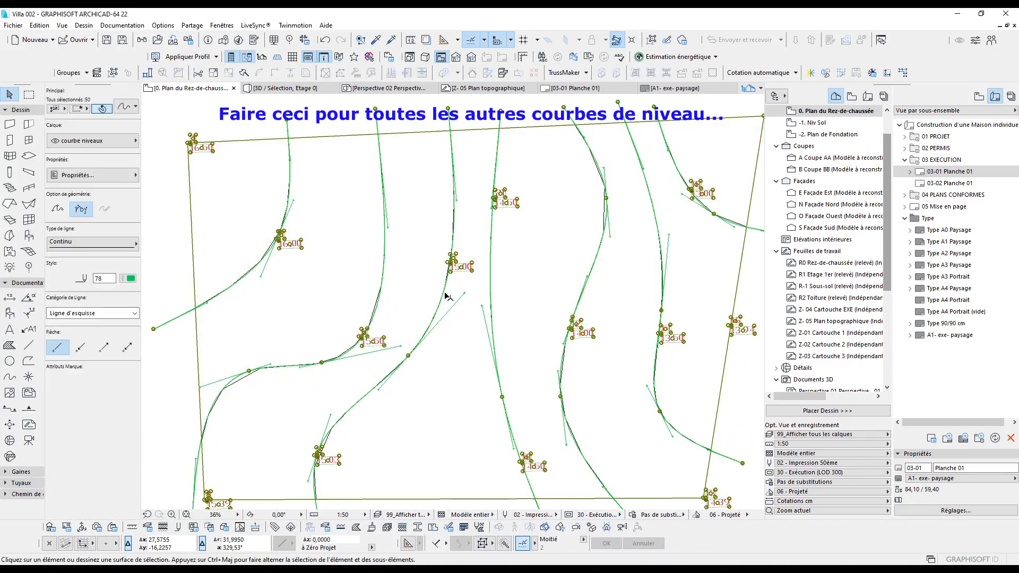
left_click(446, 265)
left_click_drag(451, 207, 510, 299)
left_click(563, 368)
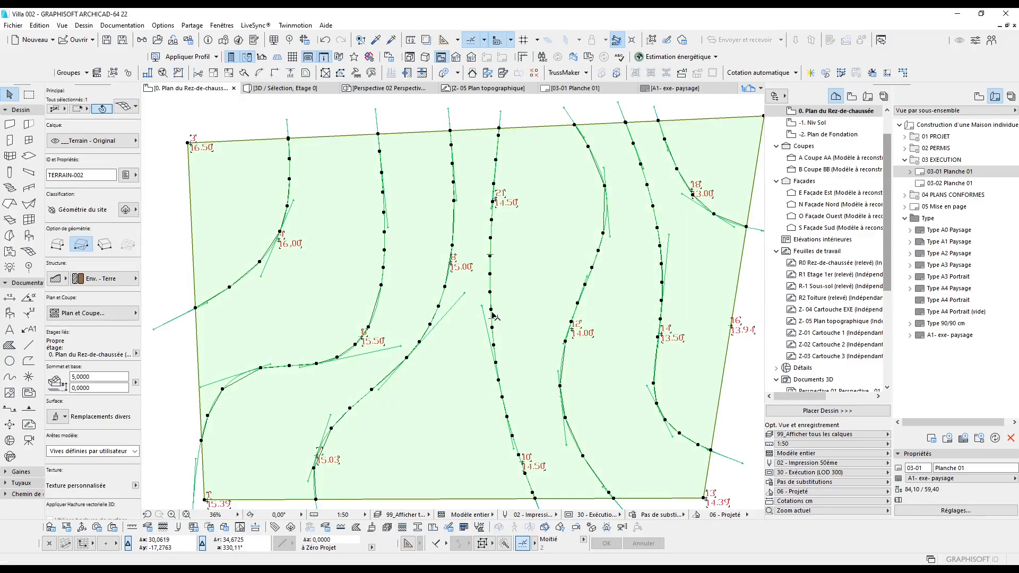
left_click(491, 313)
key("Return")
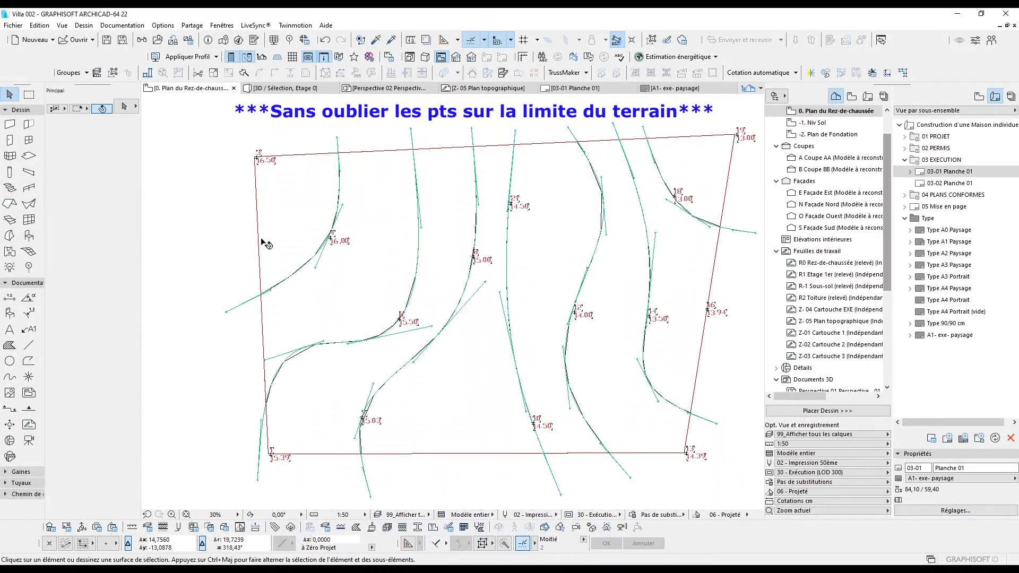
Step: Try to lower the mesh corner at survey point 19 (13.00) relative to the mesh reference plane
left_click(732, 158)
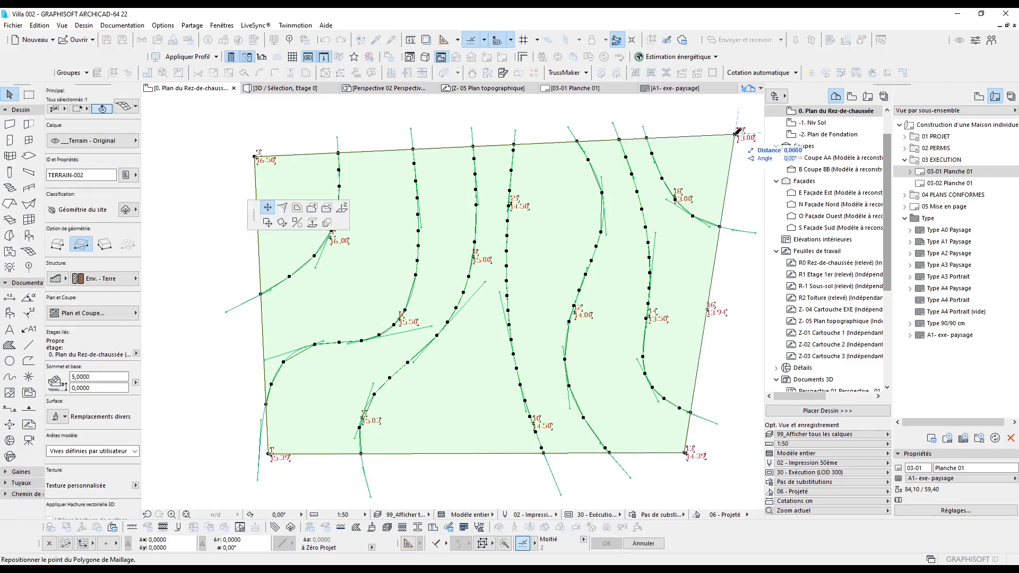
left_click(343, 208)
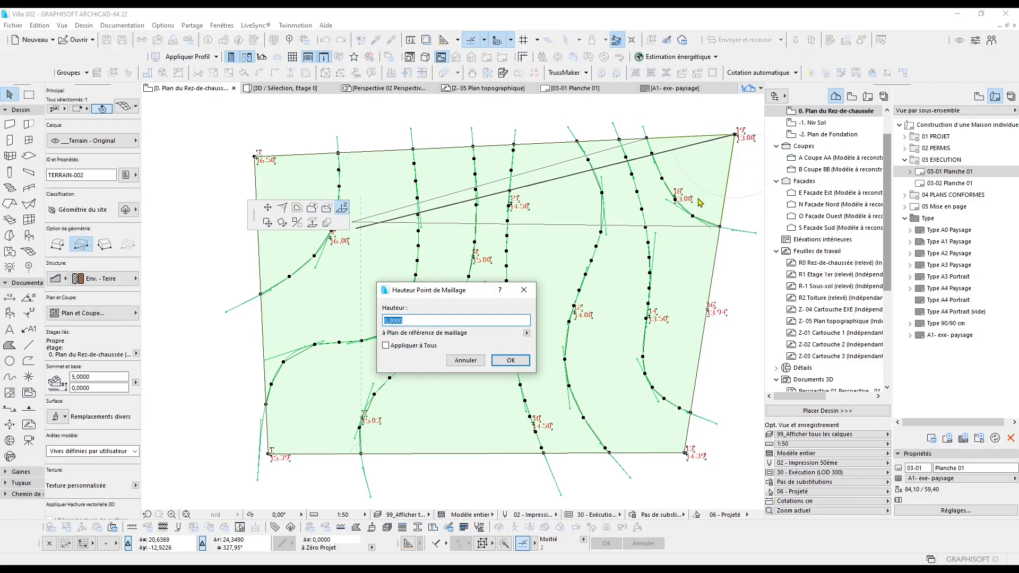
type("-")
left_click_drag(460, 292, 513, 222)
type("2.000")
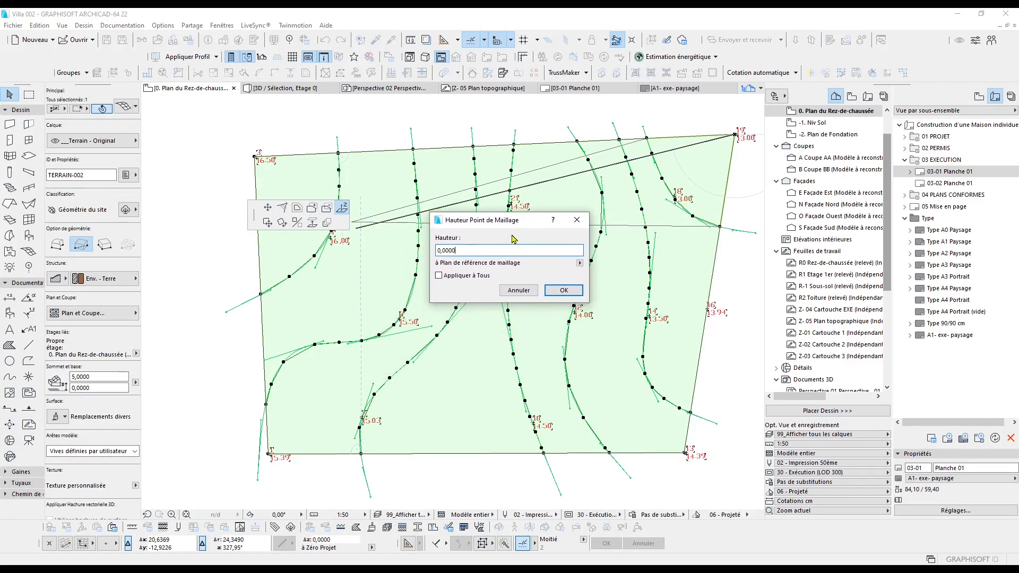
key("Return")
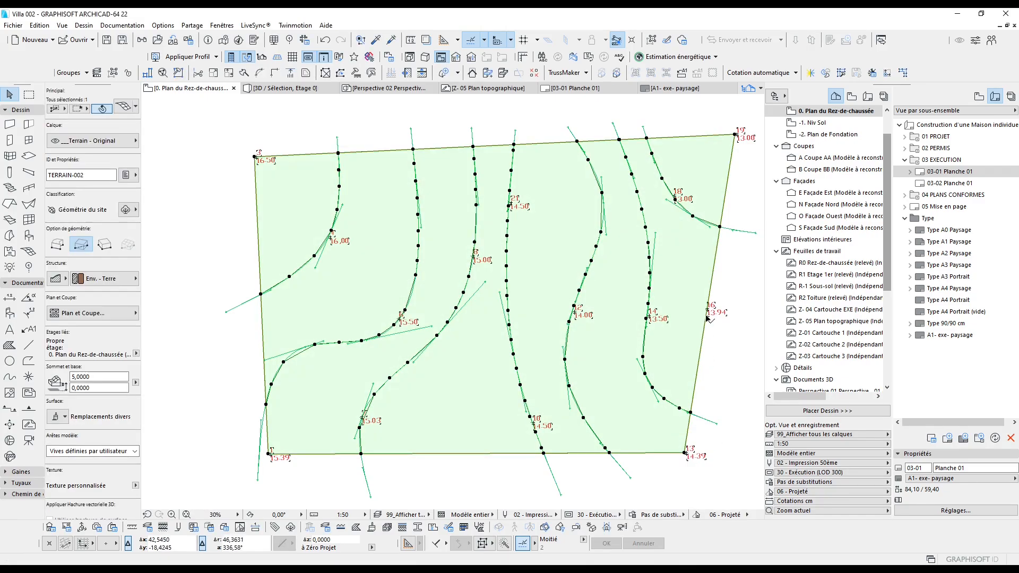
Step: Insert a new node on the mesh boundary edge at survey point 16 (13.94)
scroll(707, 370, "up", 5)
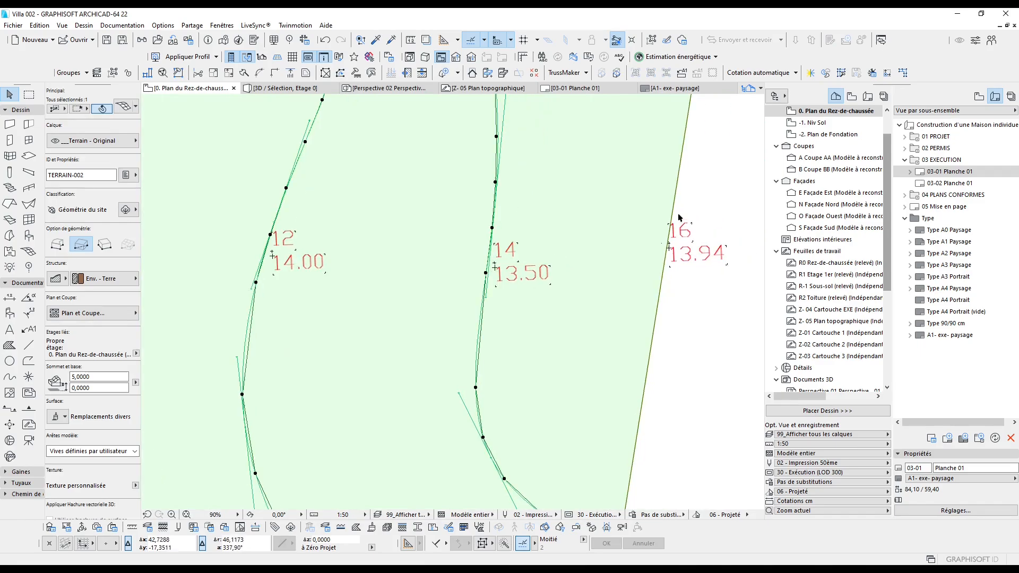
left_click(673, 214)
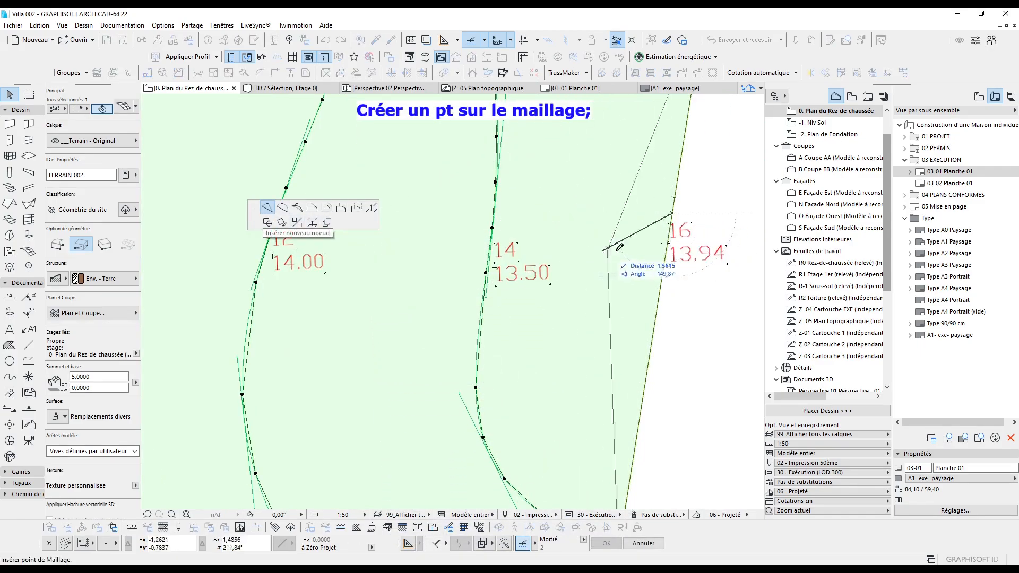
left_click(668, 243)
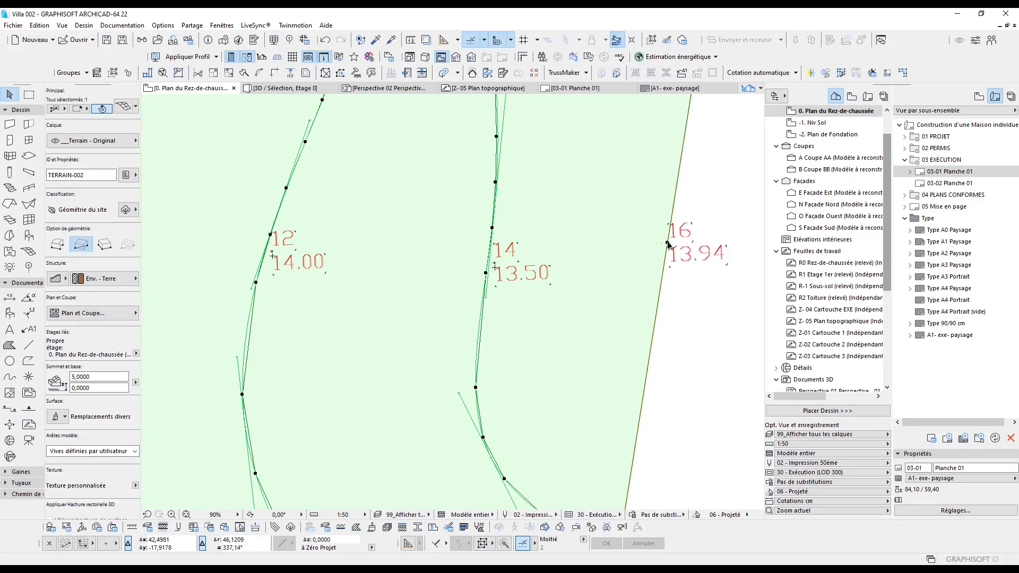
Step: Calculate 13.94 - 15 and set the boundary node at survey point 16 to a height of -1,06 for that point only
left_click(668, 243)
left_click(669, 243)
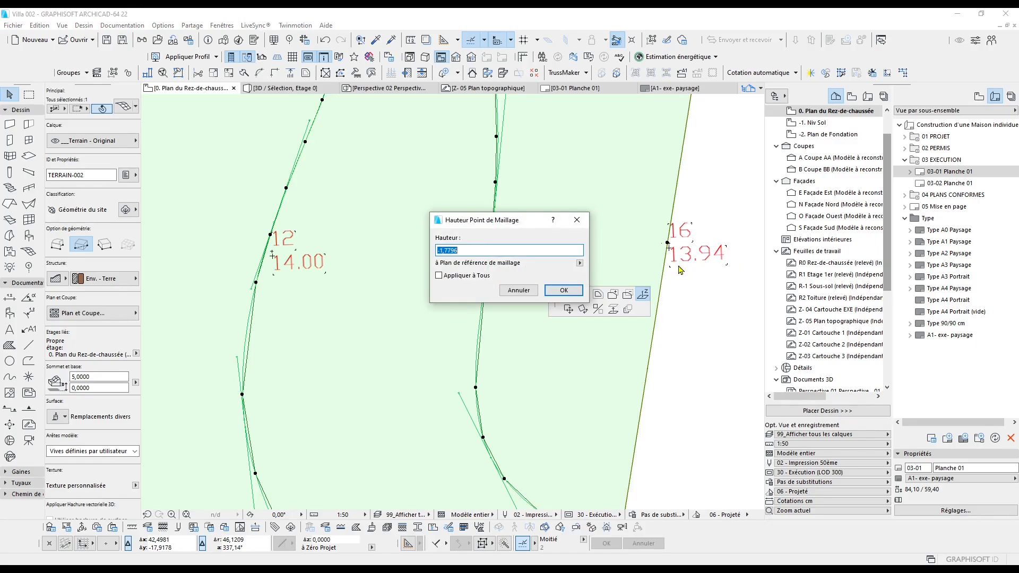
left_click(139, 567)
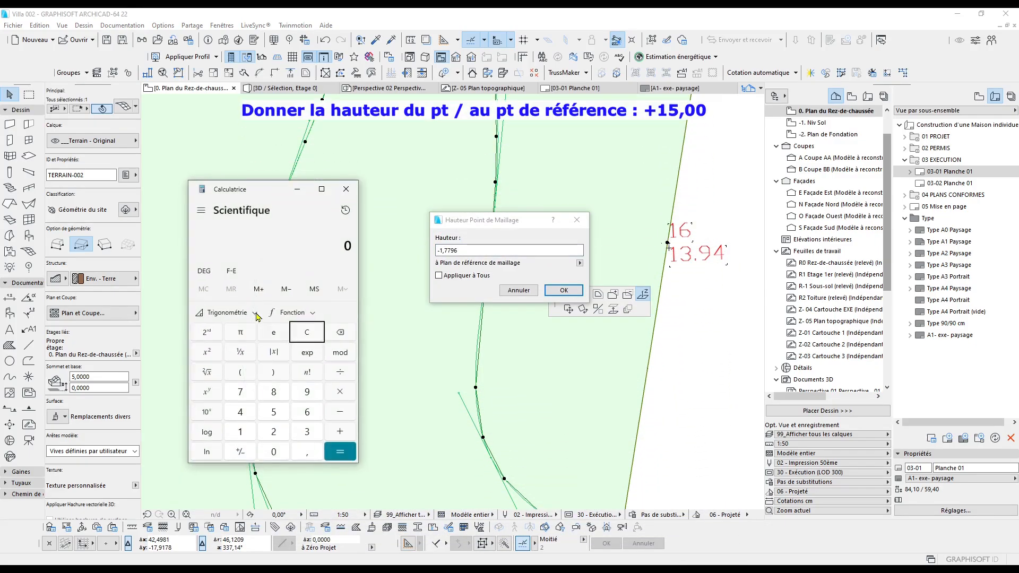
left_click_drag(285, 195, 335, 186)
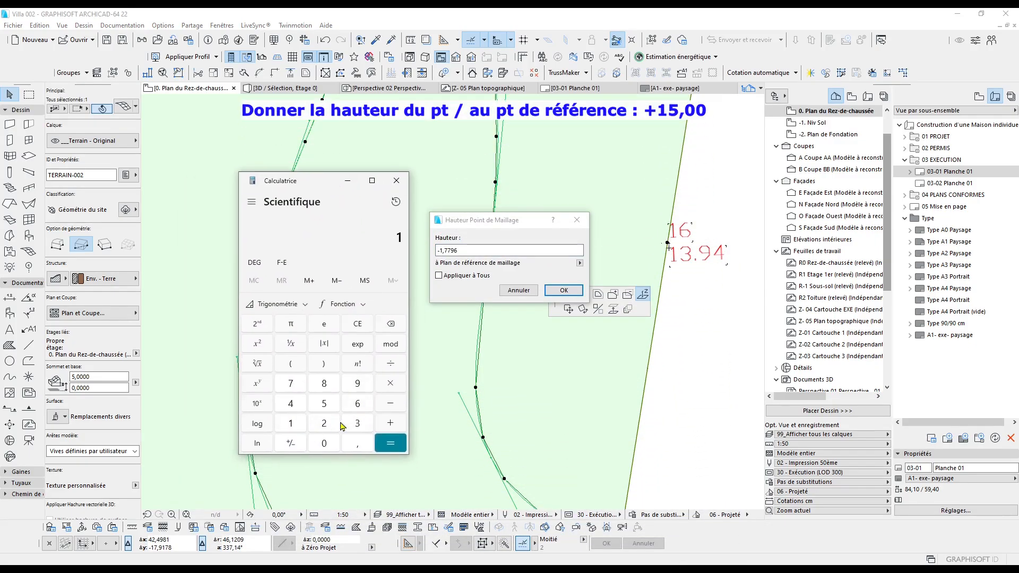
left_click(357, 383)
left_click(303, 404)
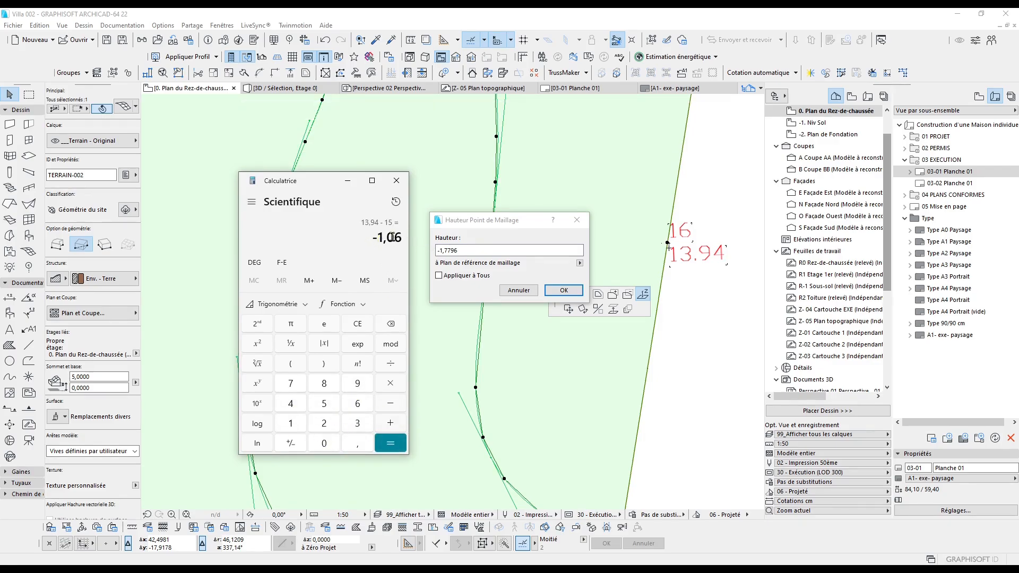
left_click(550, 277)
left_click(567, 291)
left_click(667, 243)
key("Escape")
Step: Calculate 14.39 - 15 and set the mesh corner at survey point 13 to a height of -0,61
scroll(667, 244, "down", 3)
middle_click_drag(651, 499, 665, 352)
scroll(625, 435, "up", 2)
scroll(658, 339, "up", 2)
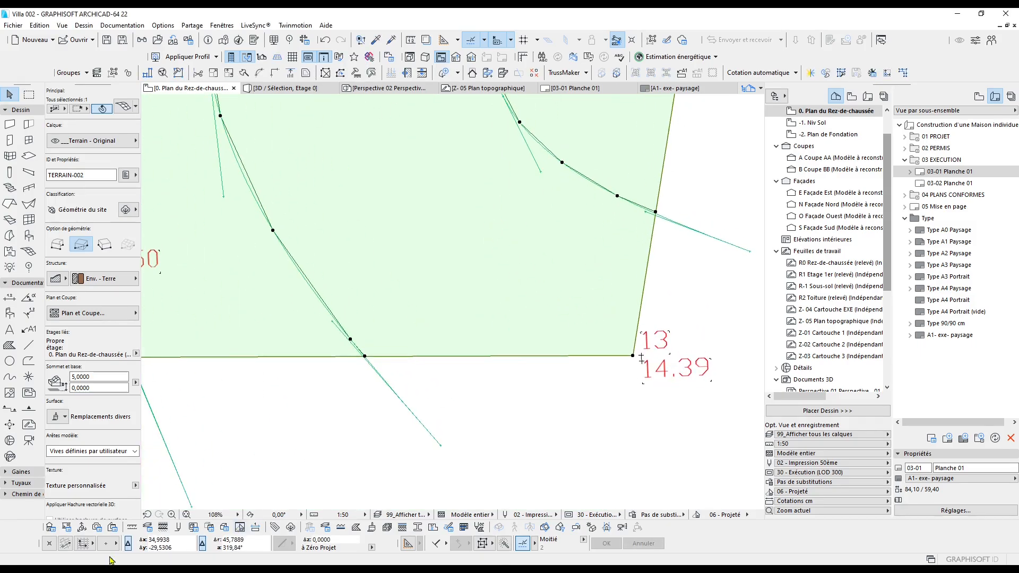
left_click(137, 570)
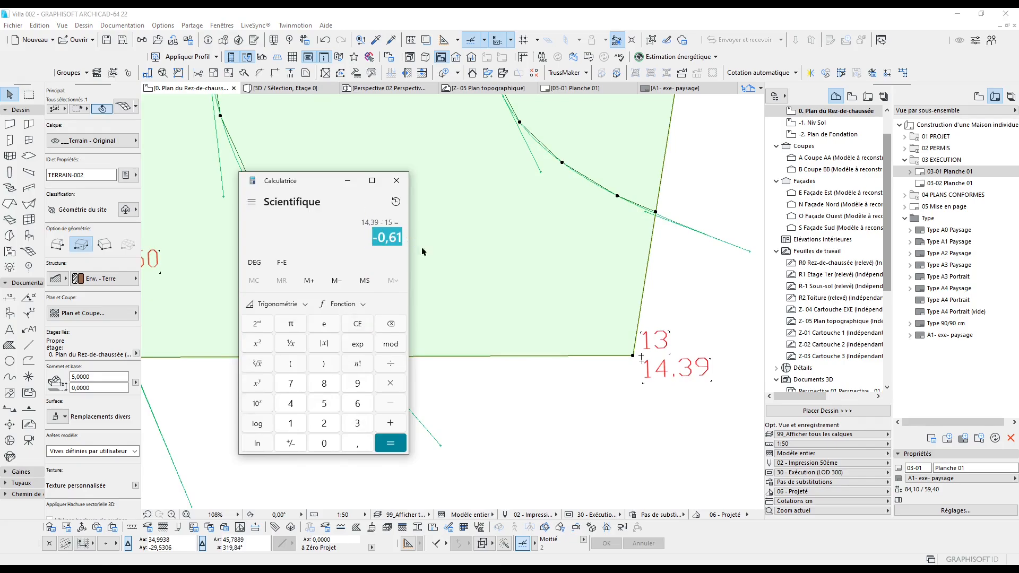
left_click(633, 356)
left_click(341, 207)
type("-0,61")
left_click(580, 292)
scroll(592, 355, "down", 1)
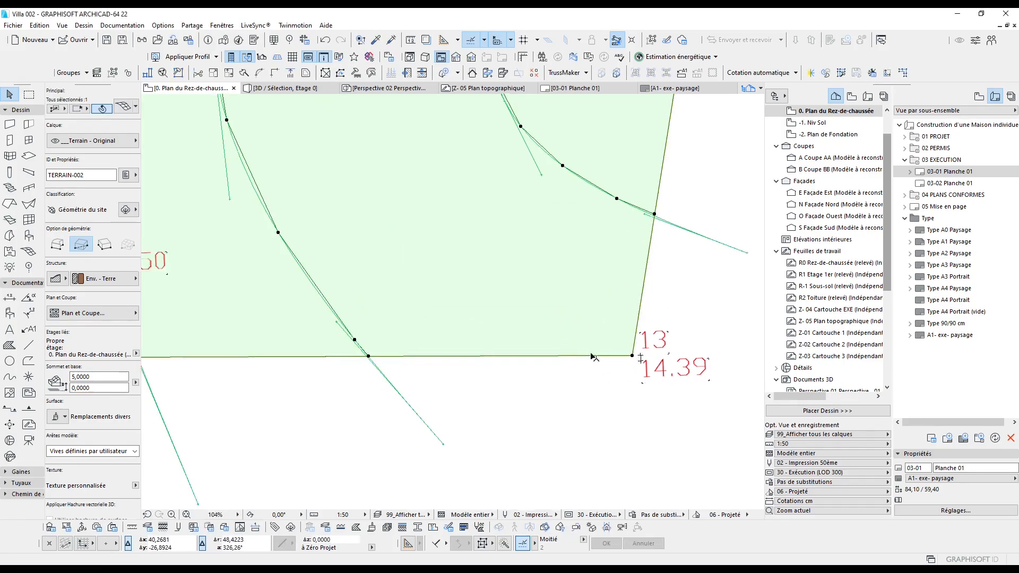
scroll(591, 355, "down", 3)
scroll(245, 385, "up", 3)
left_click(243, 382)
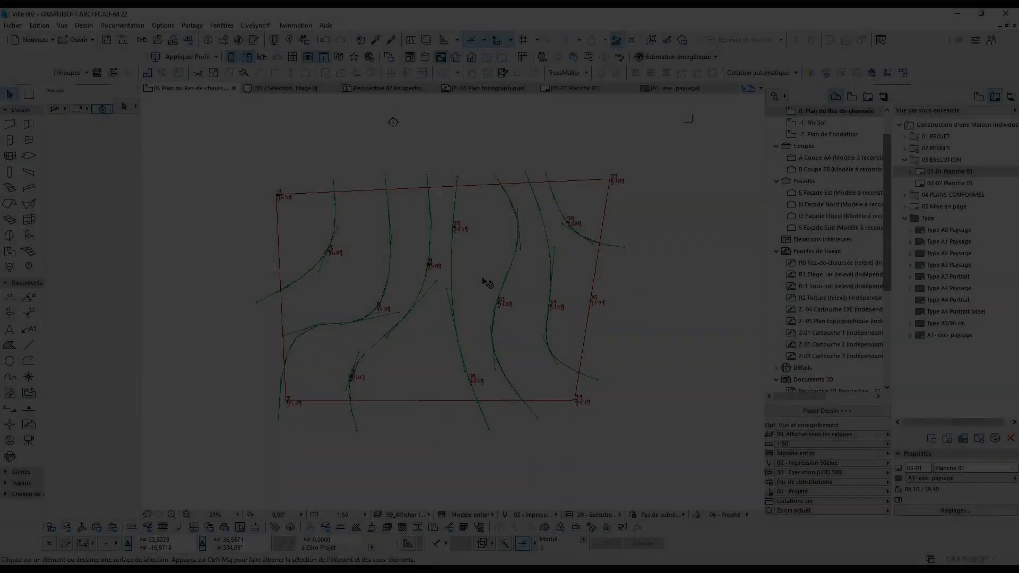
Step: Show the terrain mesh in 3D and examine its corners and contour slopes for wrong heights
left_click(483, 281)
key("F5")
middle_click_drag(485, 296, 552, 281, "shift")
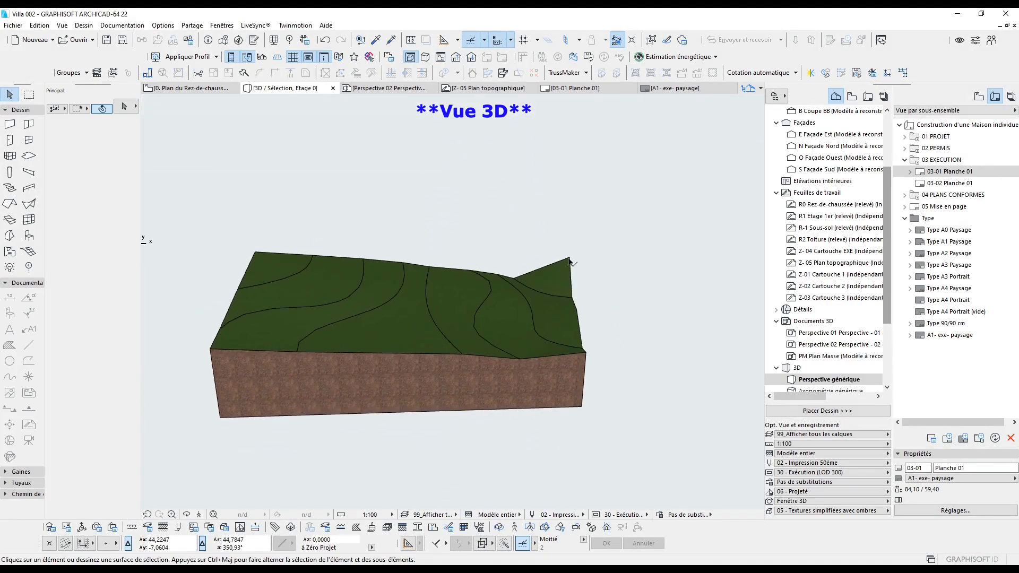
mouse_move(390, 306)
middle_mouse_down("shift")
mouse_move(437, 269)
mouse_move(377, 255)
mouse_move(544, 280)
mouse_move(387, 299)
mouse_move(405, 311)
middle_mouse_up("shift")
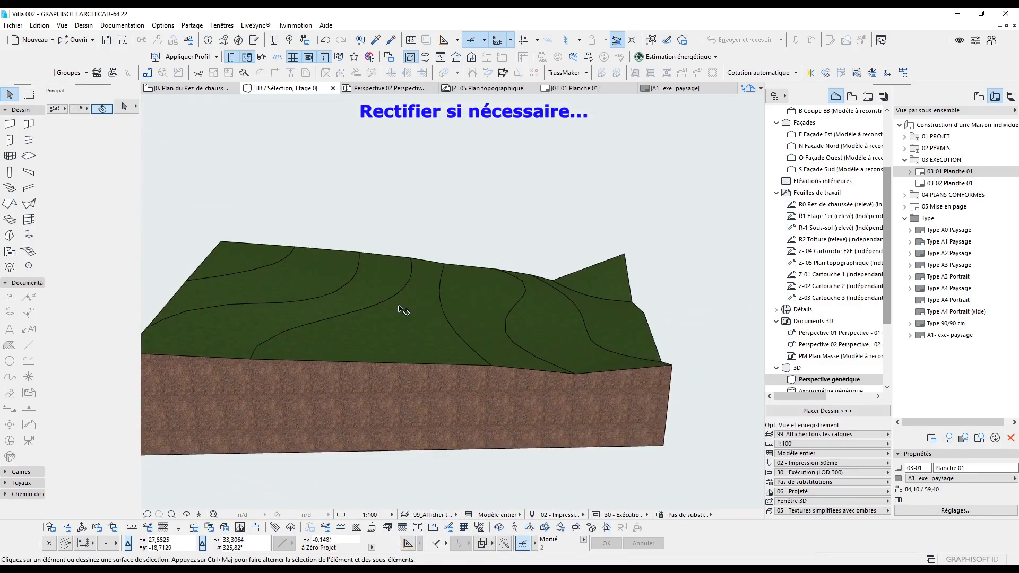
Step: Correct the height of the mesh corner at survey point 19 (13.00) on the ground-floor plan and check the terrain in 3D
key("F2")
scroll(598, 196, "up", 4)
left_click(623, 161)
left_click(745, 214)
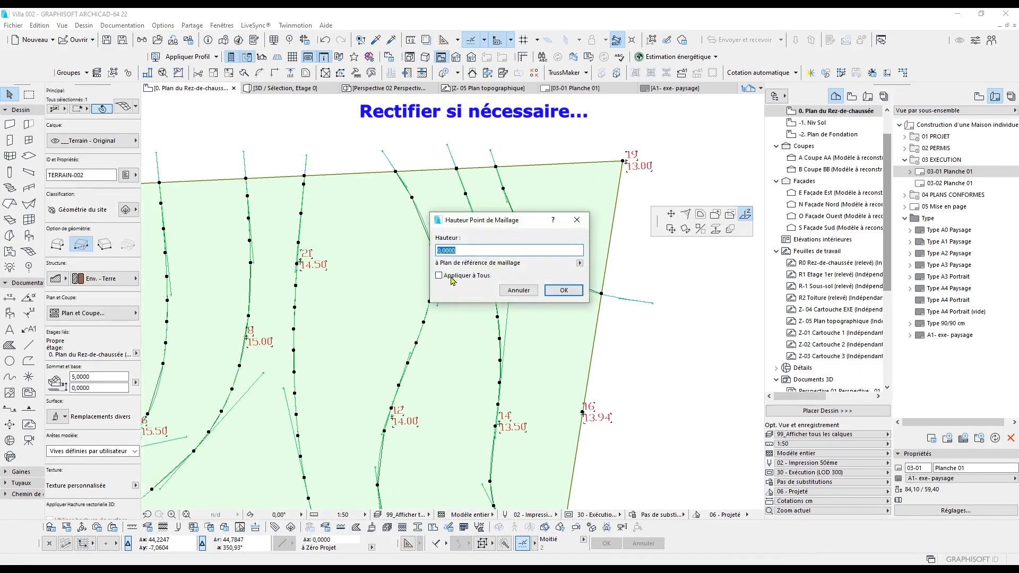
key("Return")
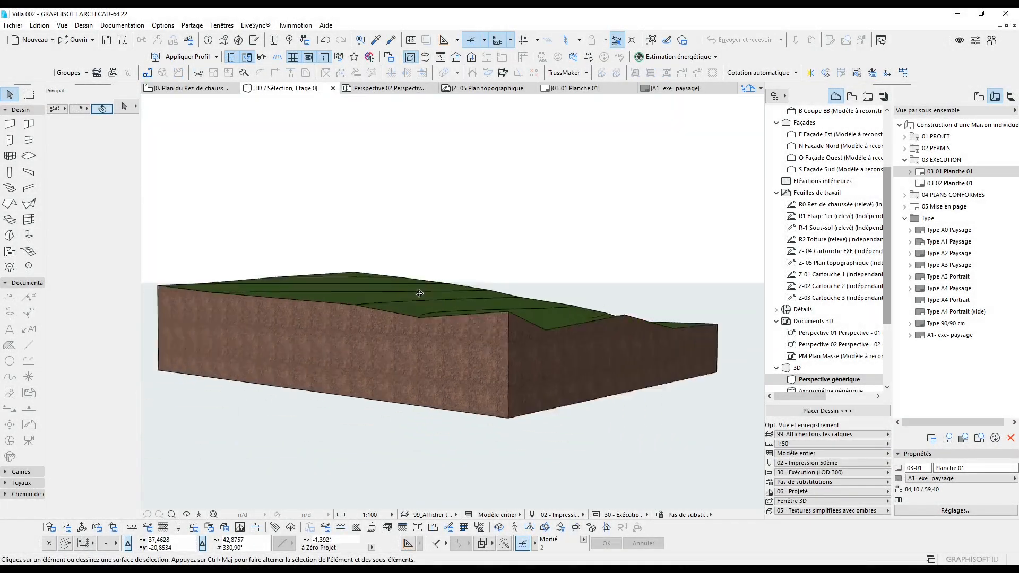
middle_click_drag(420, 293, 450, 328, "shift")
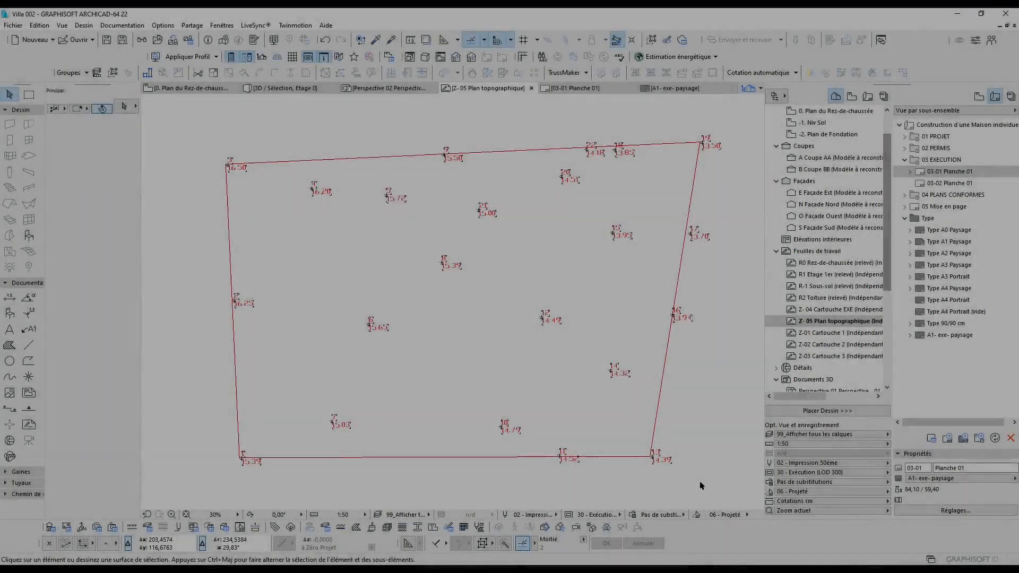
Step: Select all survey points and the boundary in the Z-05 Plan topographique worksheet and ungroup them
left_click(725, 478)
left_click(204, 126)
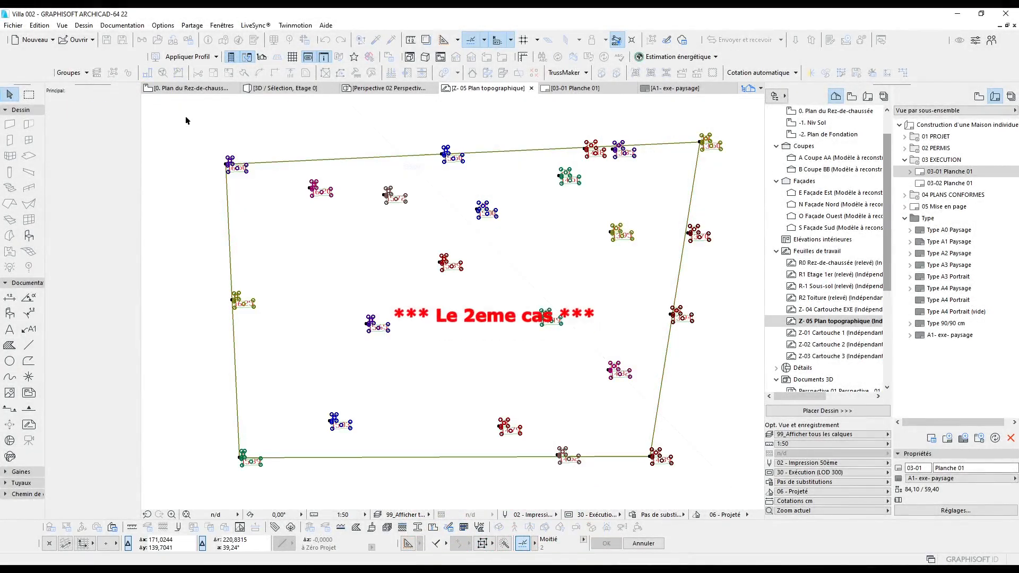
left_click(80, 76)
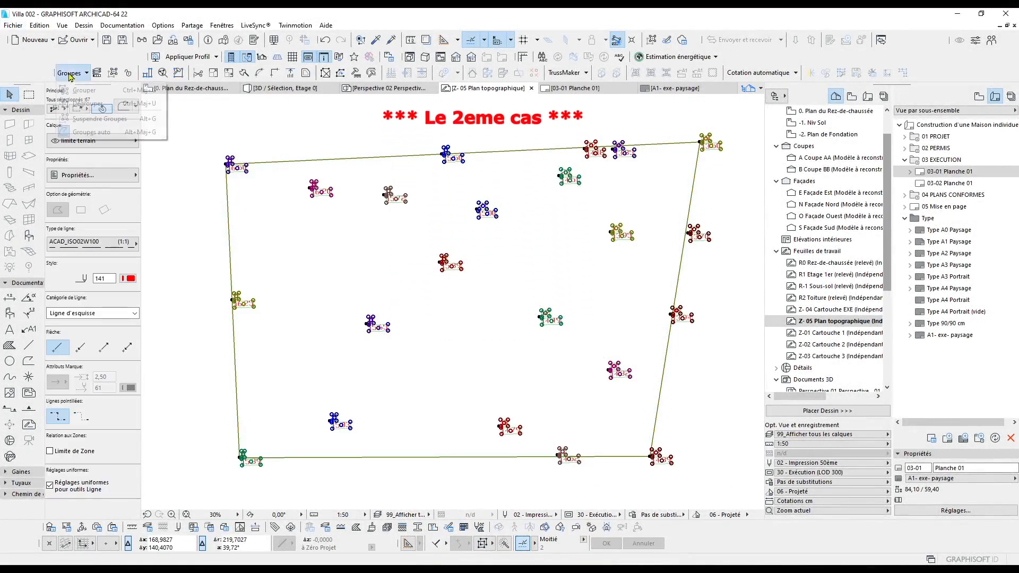
left_click(89, 91)
key("Escape")
Step: Copy the entire survey to the ground-floor plan, pasting it at the centre of the current view with the current zoom kept
key("ctrl+a")
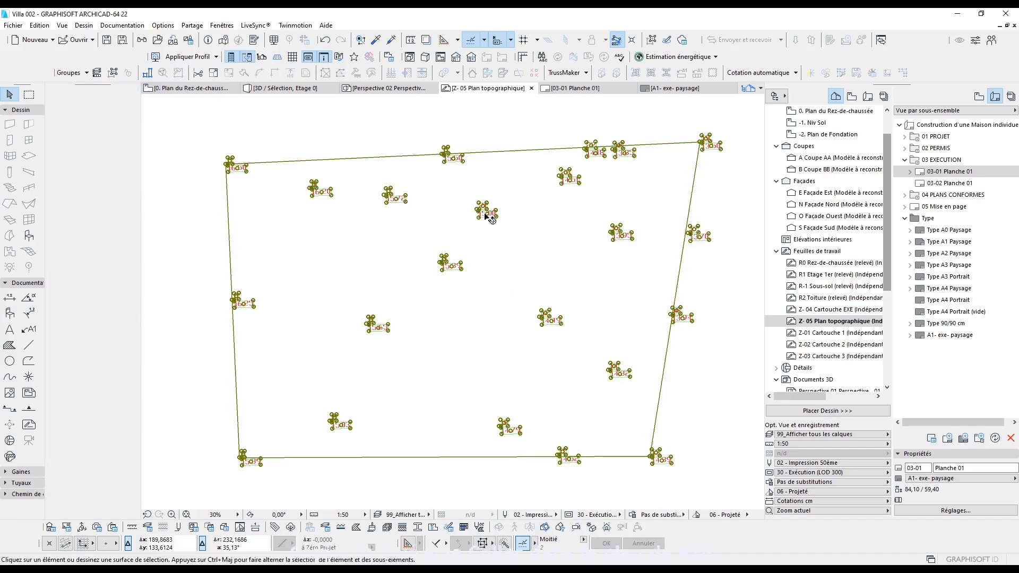
double_click(838, 112)
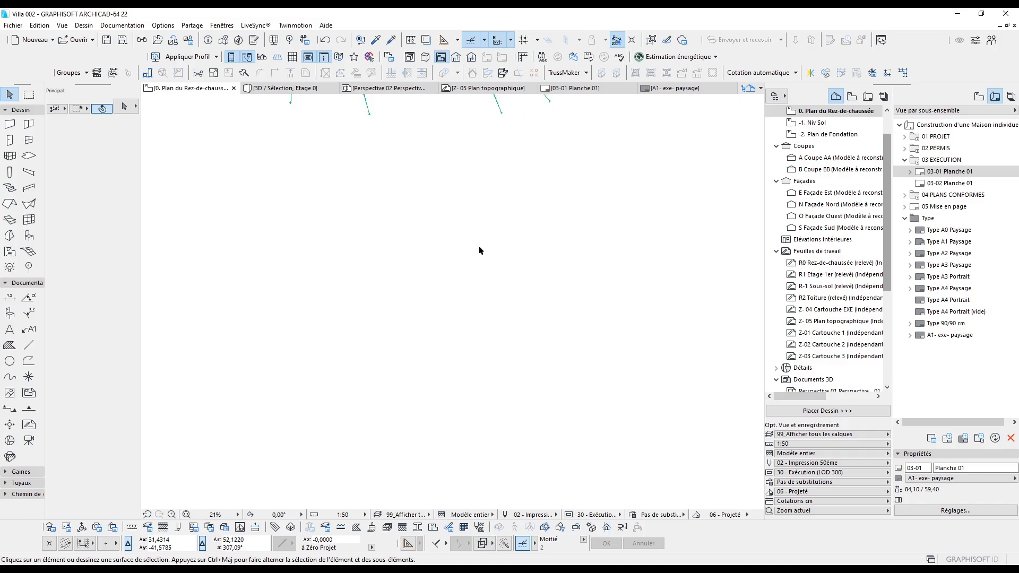
key("ctrl+v")
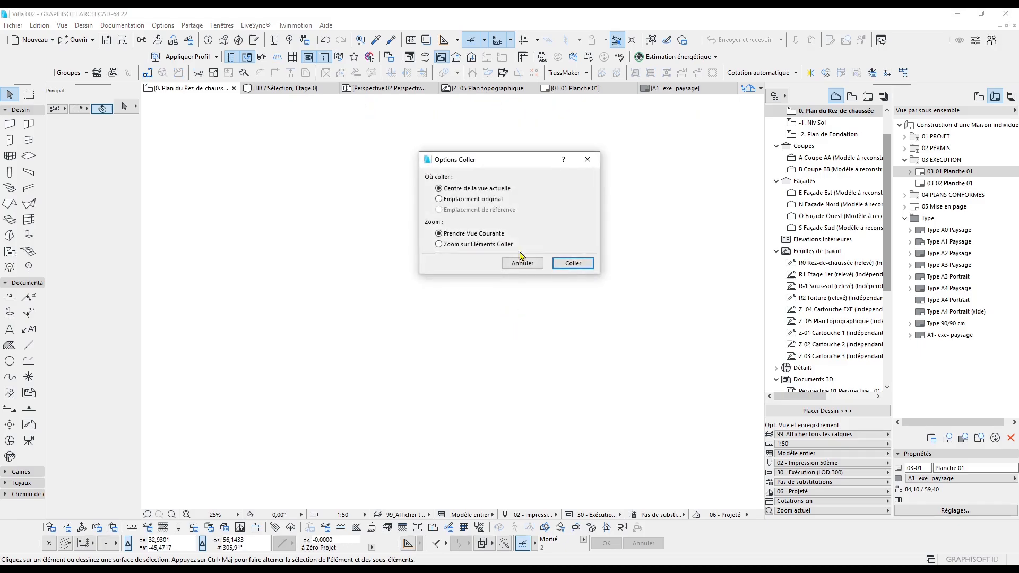
left_click(581, 263)
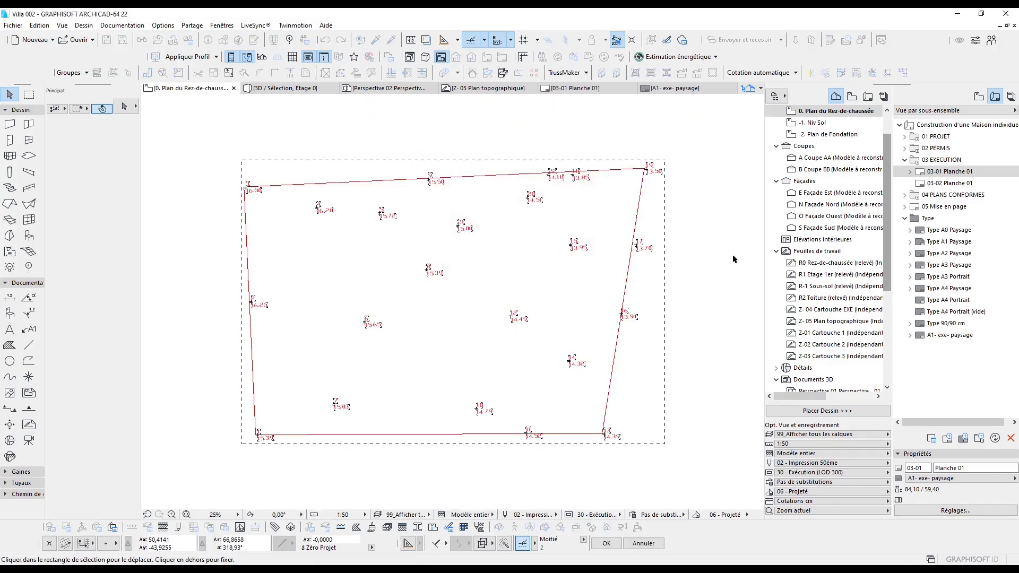
Step: Create a terrain mesh from the pasted land boundary using the Mesh tool with the Magic Wand, and view it in 3D
left_click(29, 251)
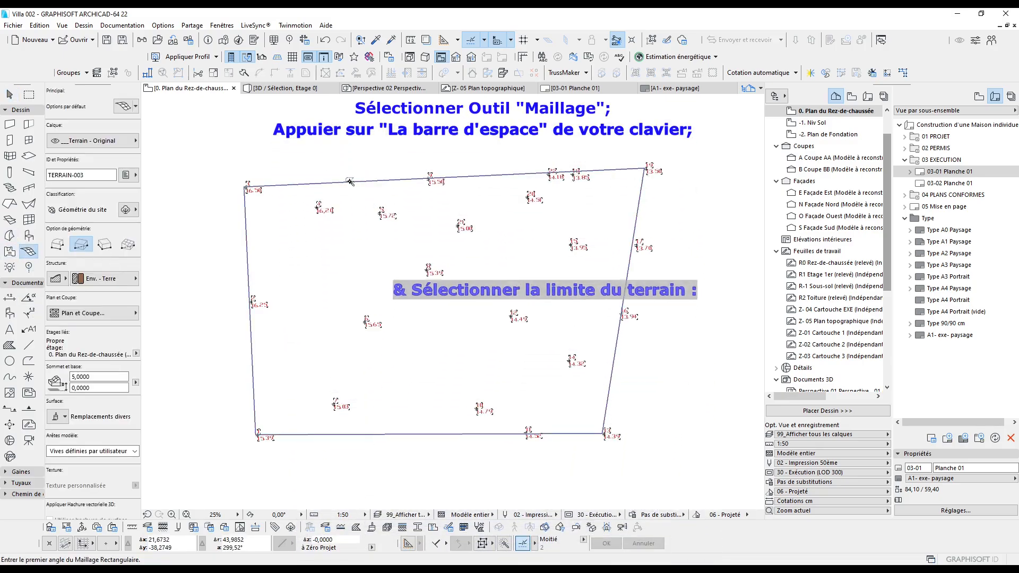
left_click(370, 185)
key("Escape")
left_click(430, 196)
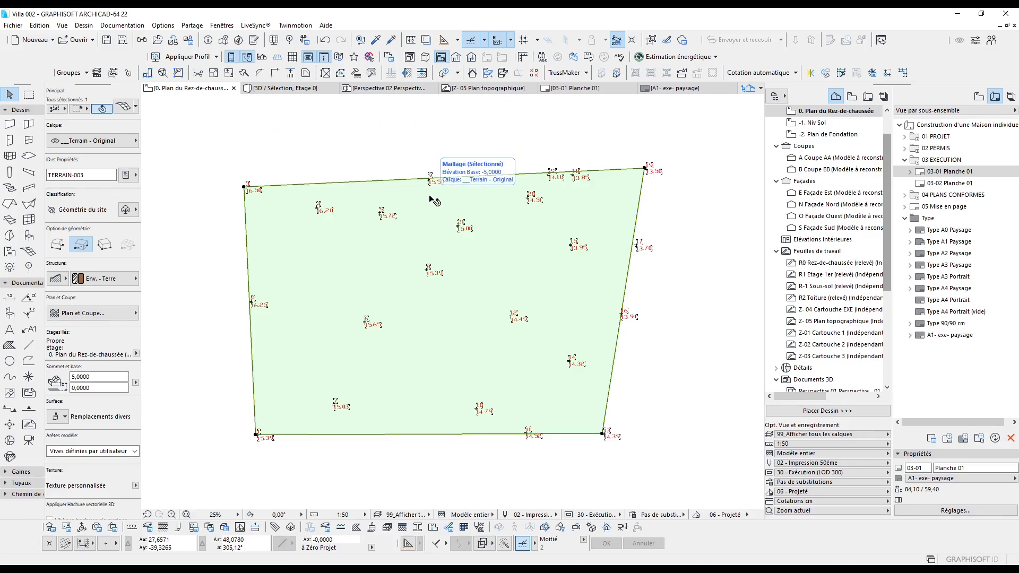
key("F5")
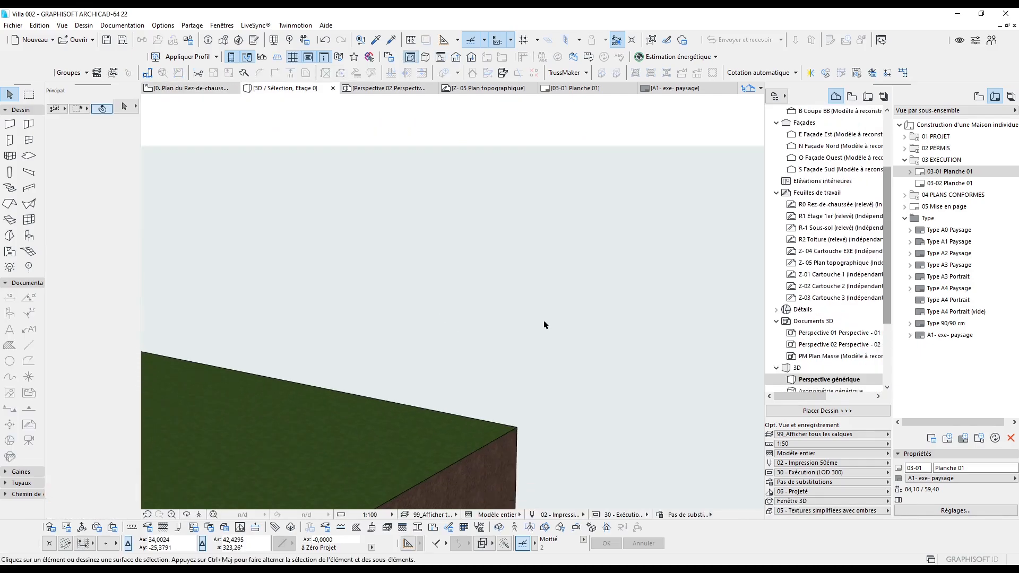
middle_click_drag(551, 310, 531, 267, "shift")
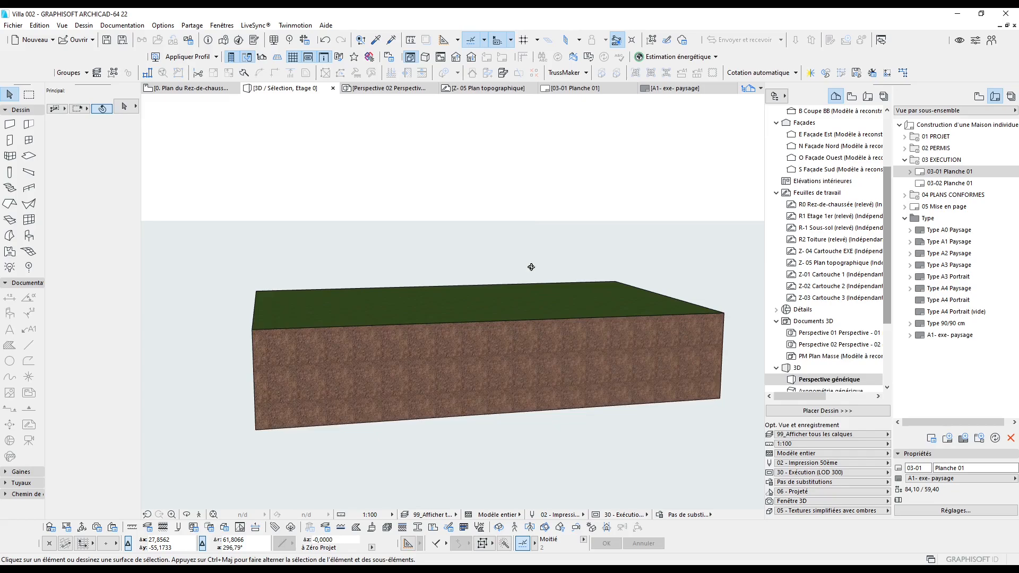
Step: Return to the ground-floor plan, select the new terrain mesh and set its corner at survey point 3 to a height of 1,5
key("F2")
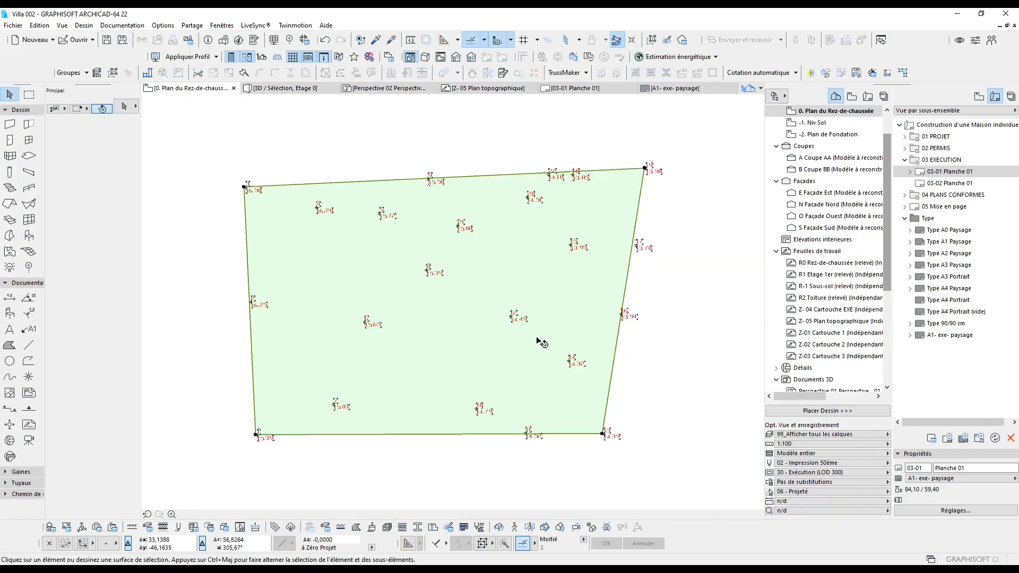
key("Escape")
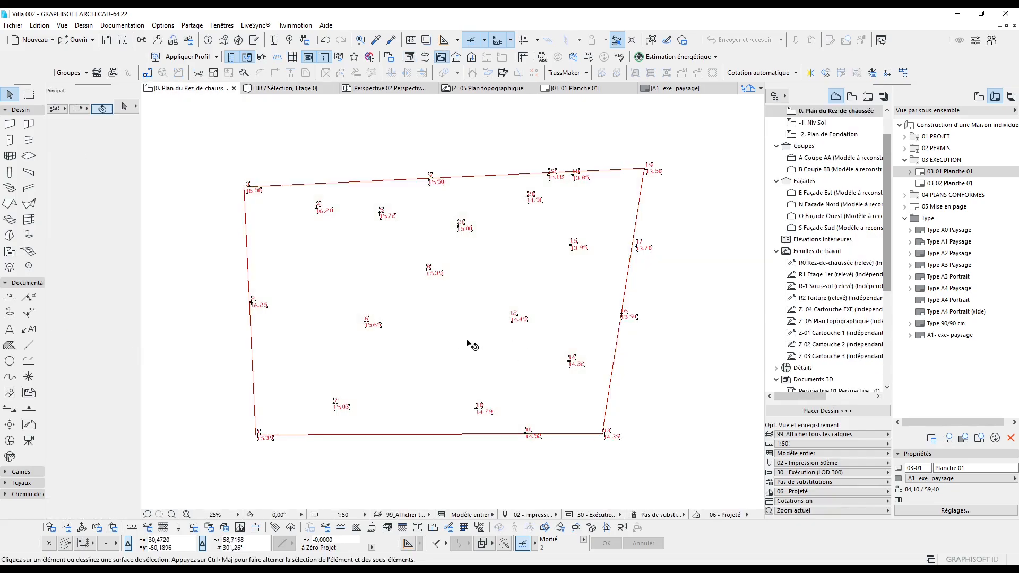
scroll(471, 345, "up", 1)
left_click(325, 243)
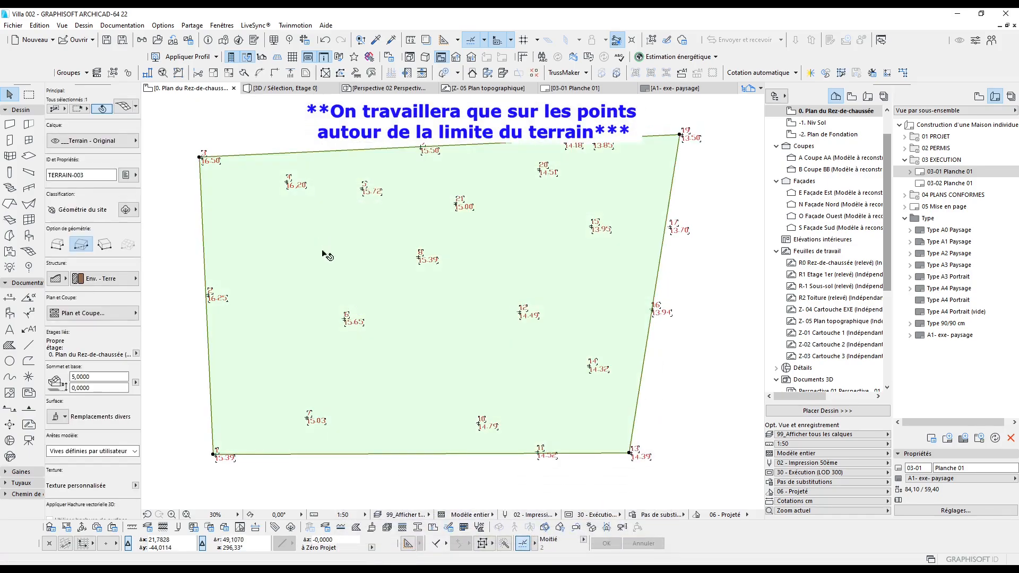
scroll(321, 171, "up", 5)
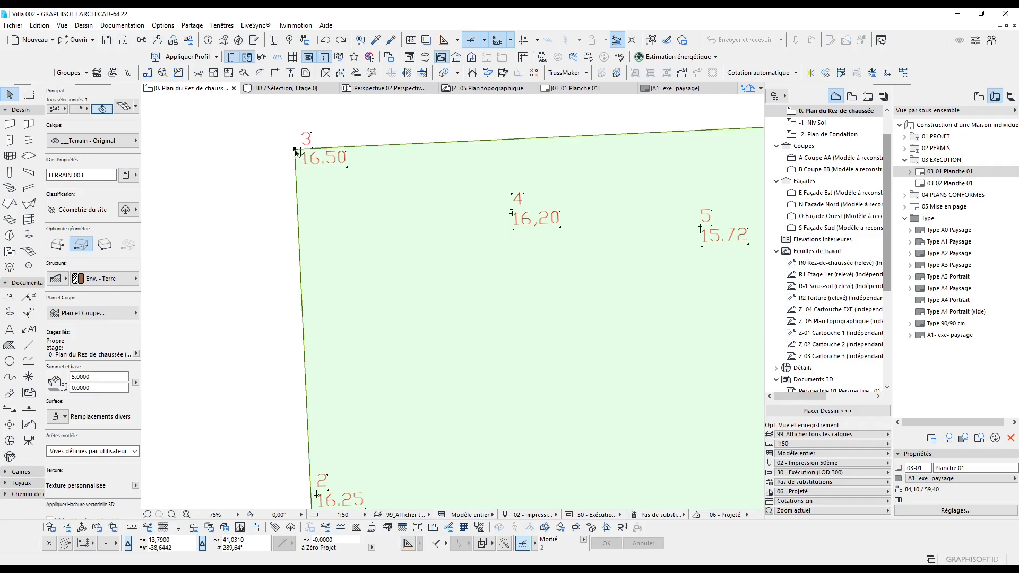
left_click(296, 150)
left_click(419, 200)
type("1,5")
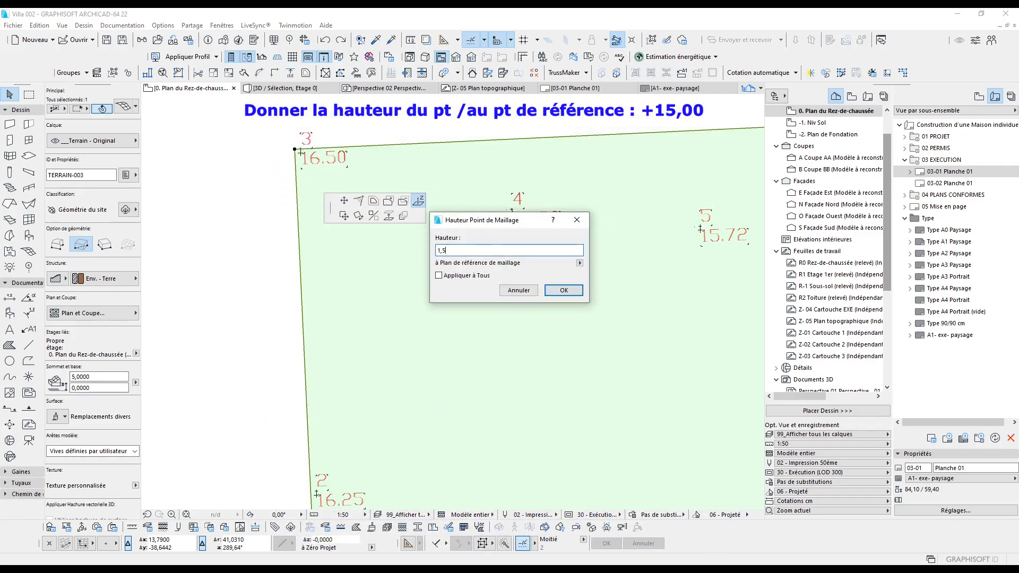
key("Return")
Step: Insert a mesh point on the boundary at survey point 2 (16.25) and set its height relative to the +15,00 reference
middle_click_drag(488, 389, 487, 263)
scroll(289, 379, "up", 1)
middle_click_drag(286, 401, 303, 303)
left_click(335, 249)
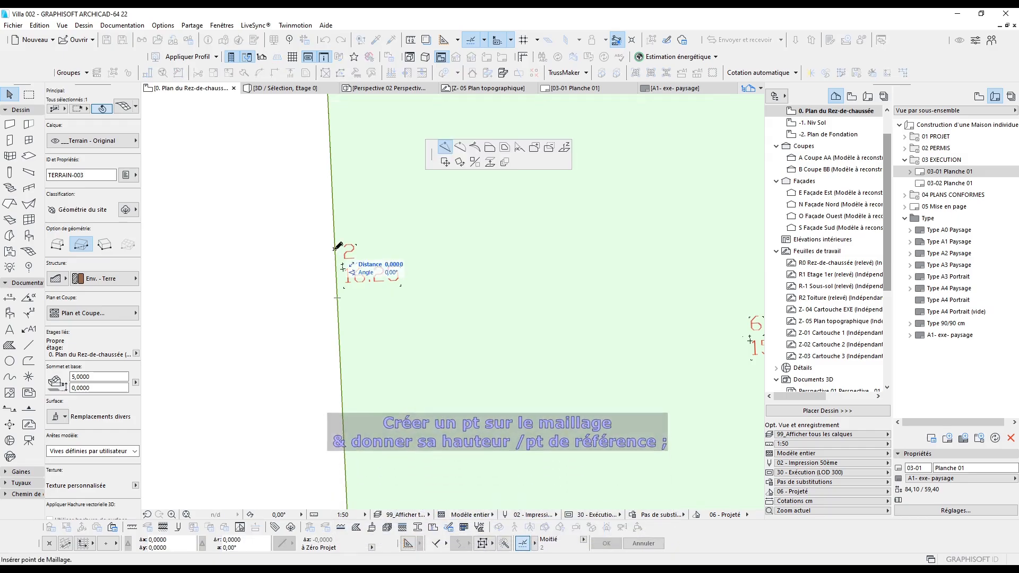
left_click(336, 280)
left_click(336, 281)
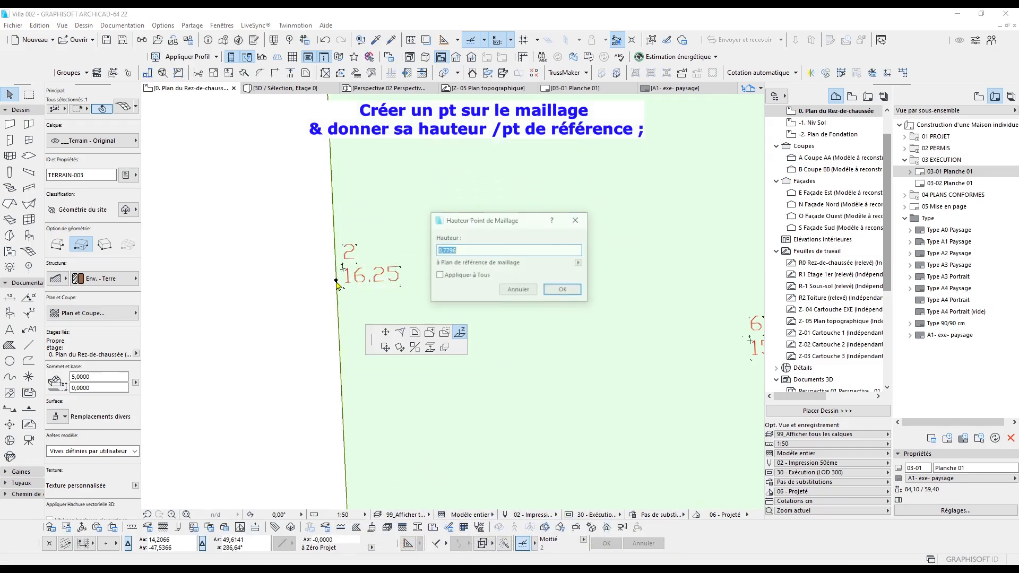
type("1,2")
key("Return")
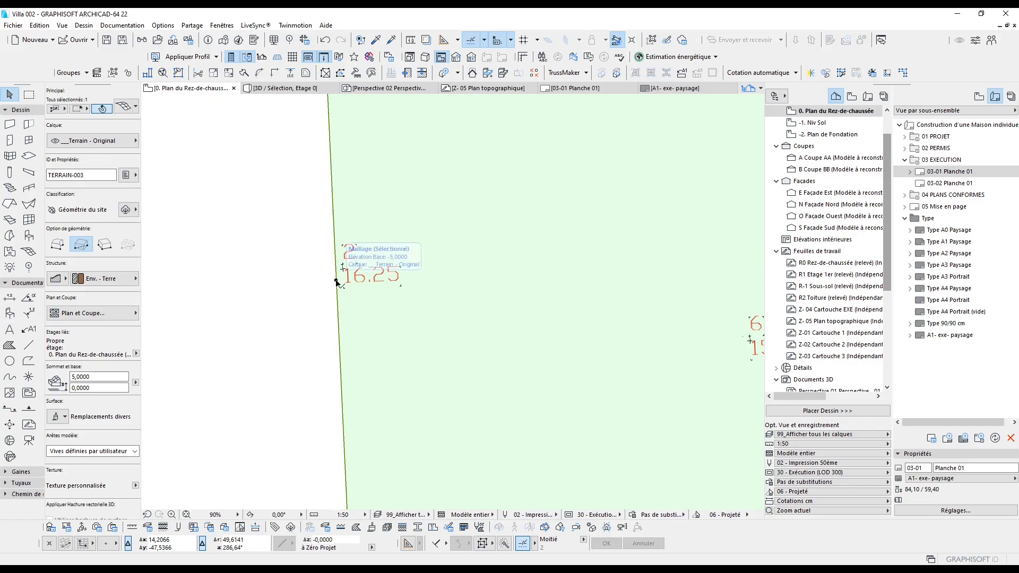
Step: Set the height of the mesh corner at survey point 1 to 0,39
scroll(382, 264, "down", 2)
scroll(310, 342, "up", 1)
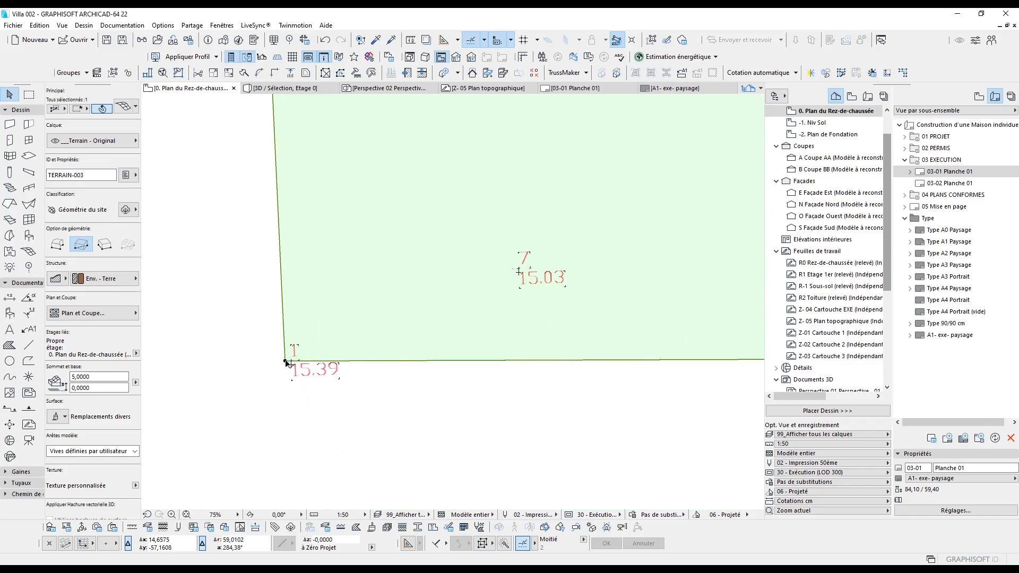
left_click(285, 362)
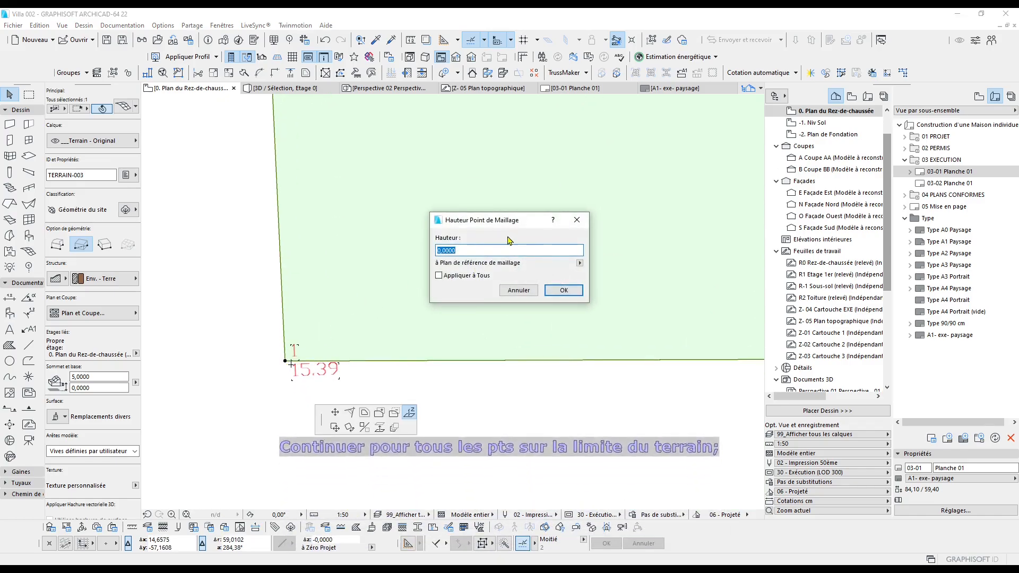
type(",39")
key("Return")
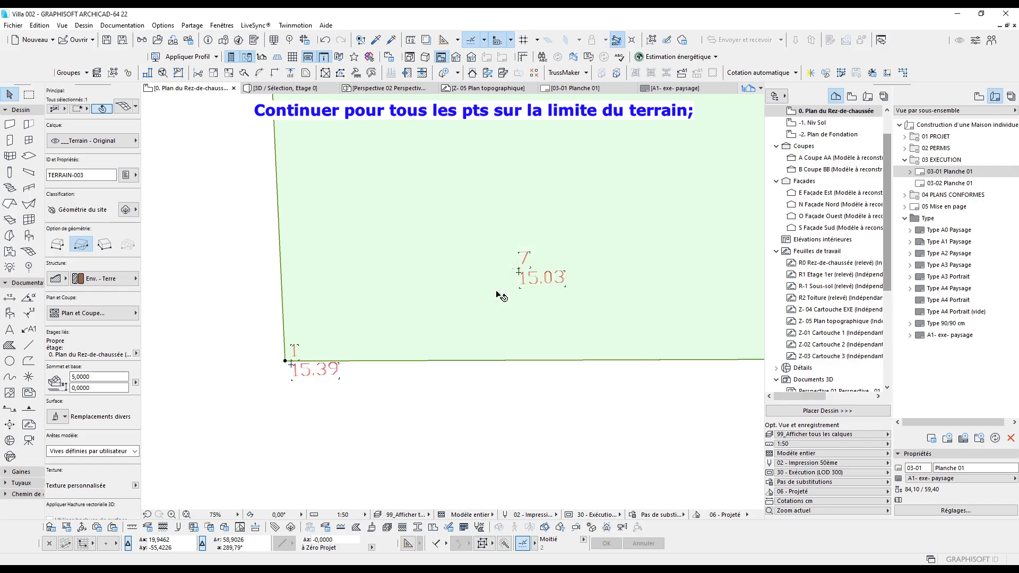
Step: Add a mesh point on the boundary at survey point 11 and set its height to -0,48, calculating 14.52 - 15 in the Calculator
scroll(363, 444, "down", 5)
scroll(615, 390, "up", 5)
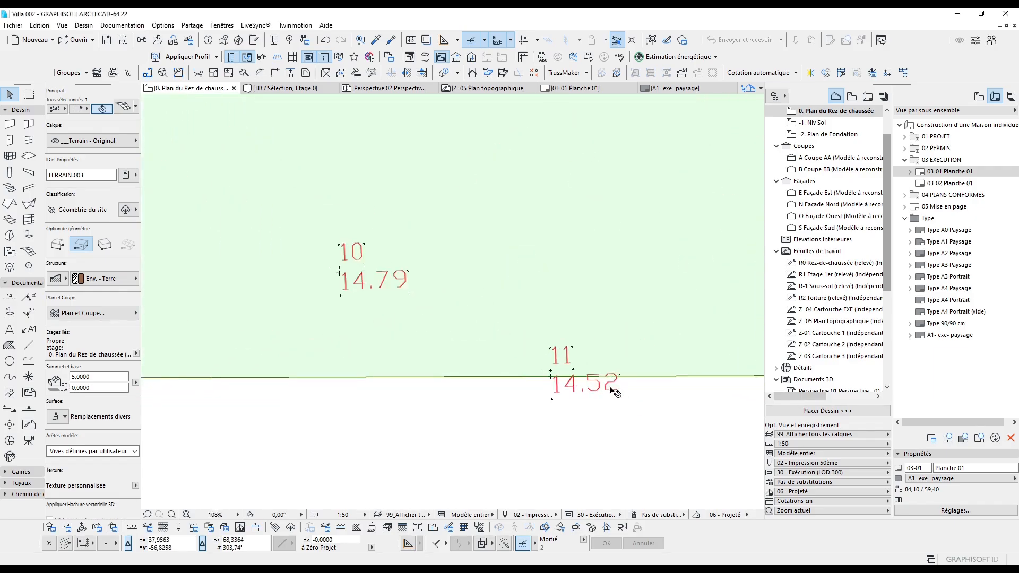
left_click(522, 368)
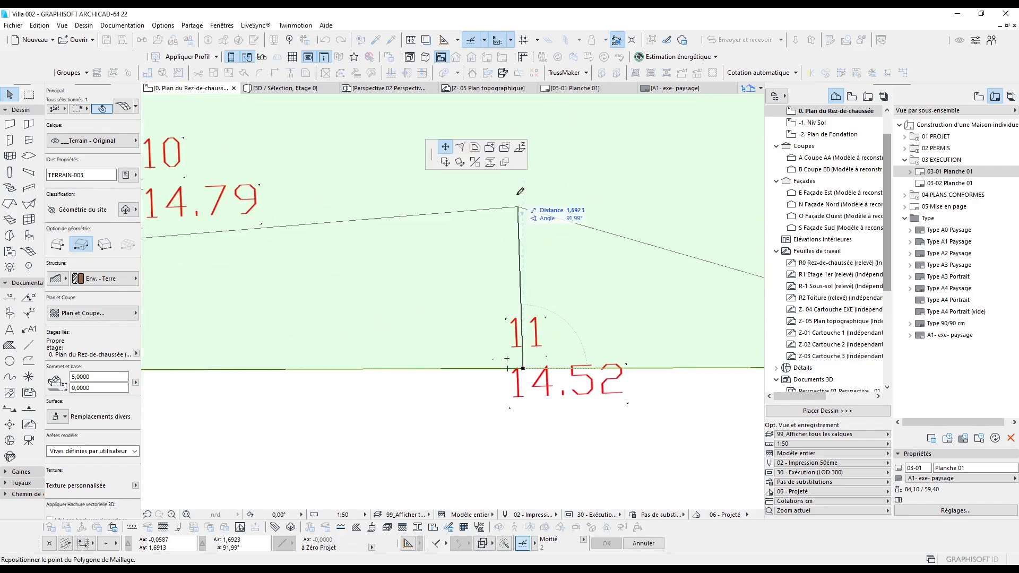
left_click(519, 147)
key("alt+Tab")
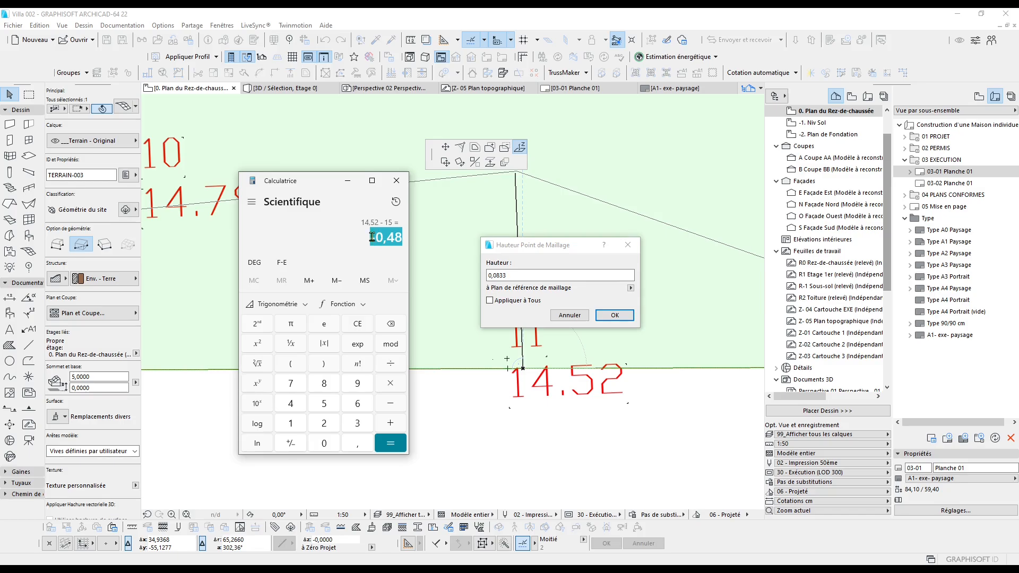
left_click(544, 276)
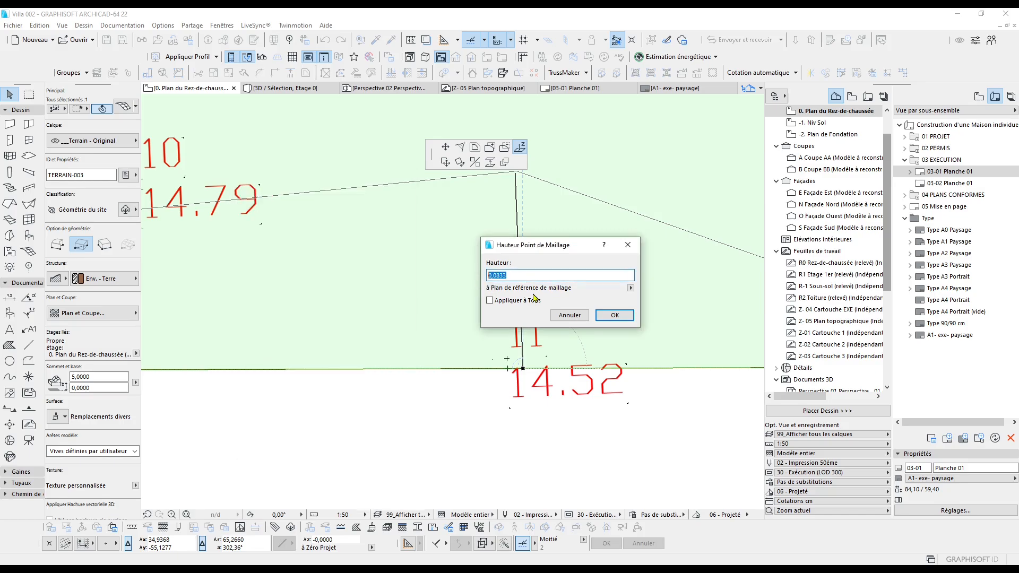
left_click(612, 319)
Step: Set the height of the mesh corner at survey point 13 (14.39) relative to the +15,00 reference
scroll(444, 377, "down", 2)
middle_click_drag(658, 400, 382, 384)
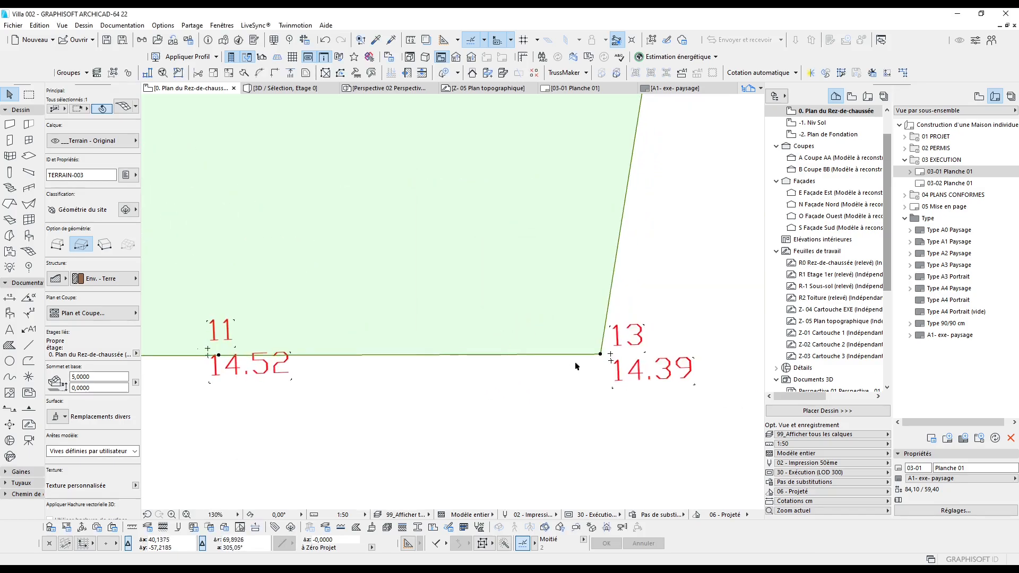
left_click(600, 355)
left_click(612, 315)
Step: Insert a mesh point on the boundary edge at survey point 16
scroll(594, 200, "down", 2)
scroll(616, 260, "up", 3)
left_click(605, 218)
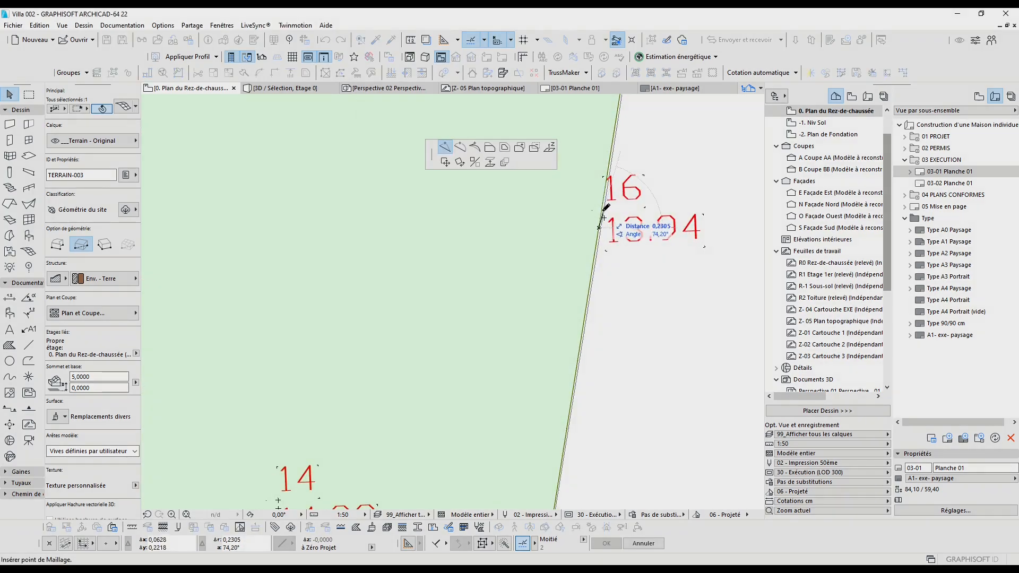